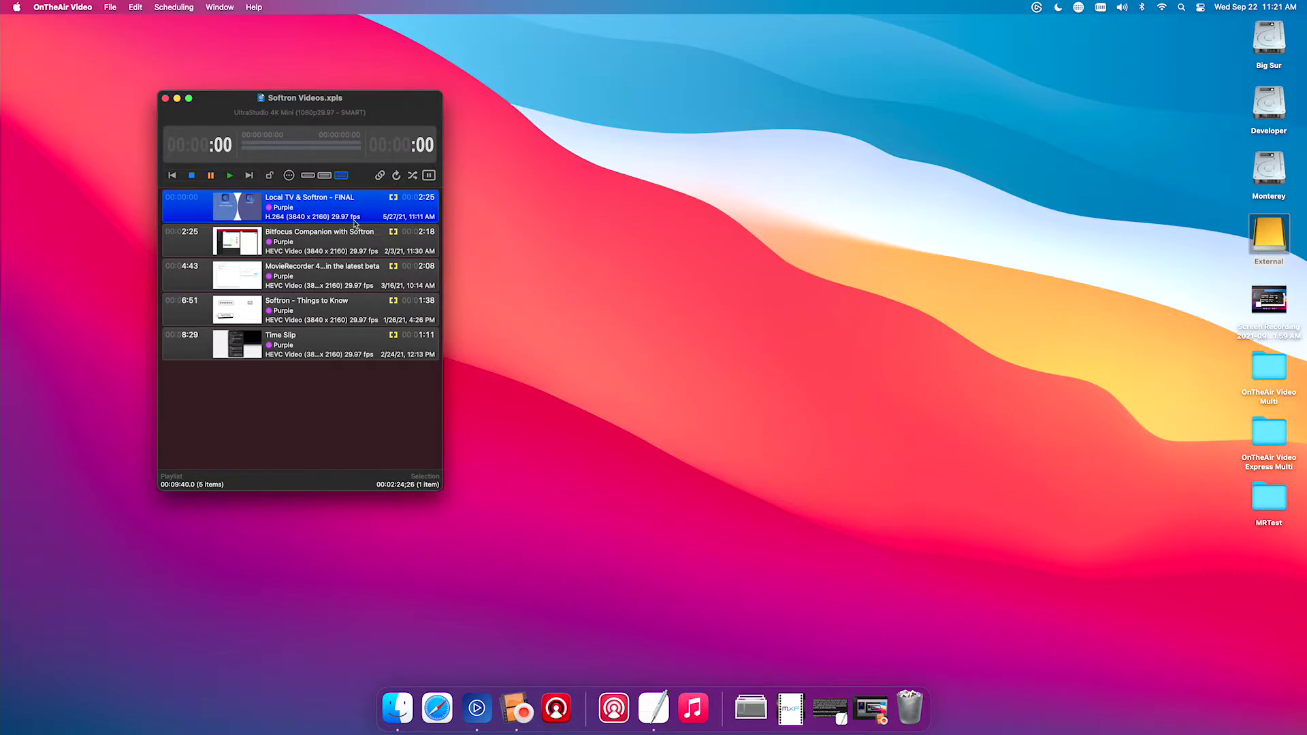
Step: Use Set Attributes to give the first clip a Dissolves - Cross Dissolve start transition
right_click(345, 208)
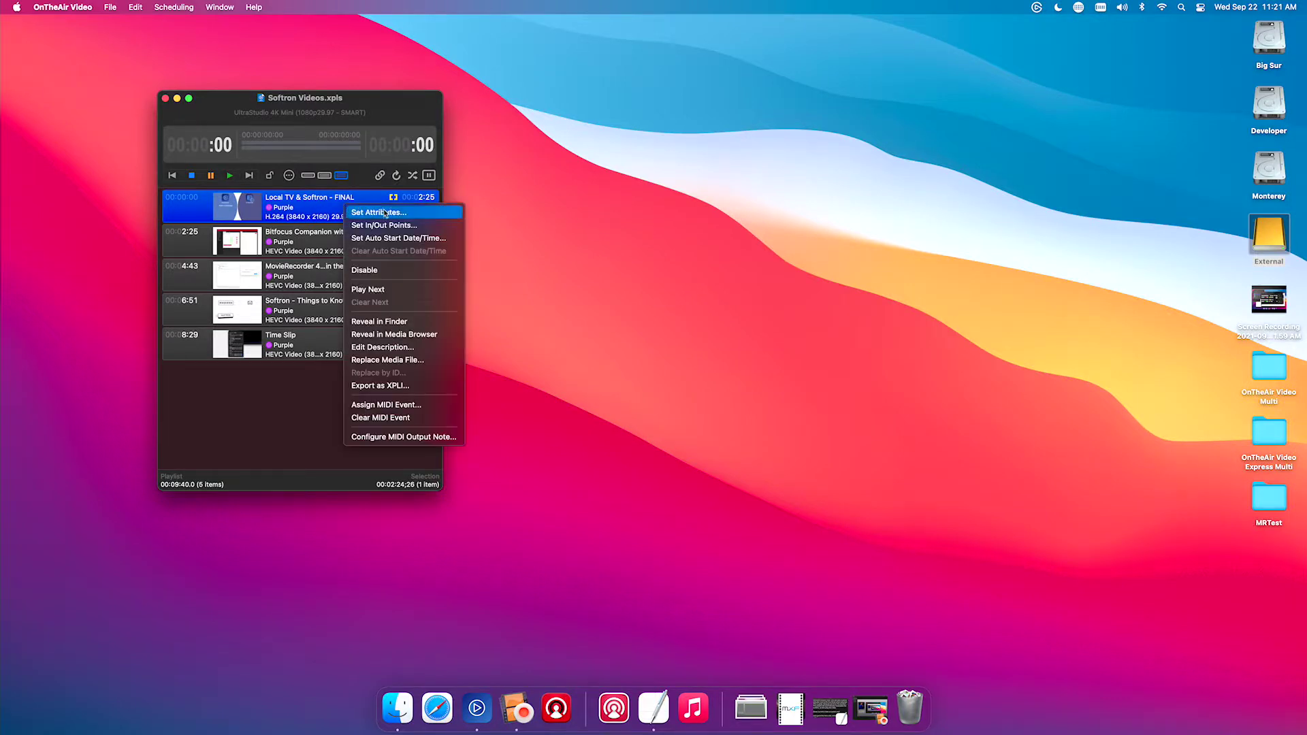
left_click(386, 213)
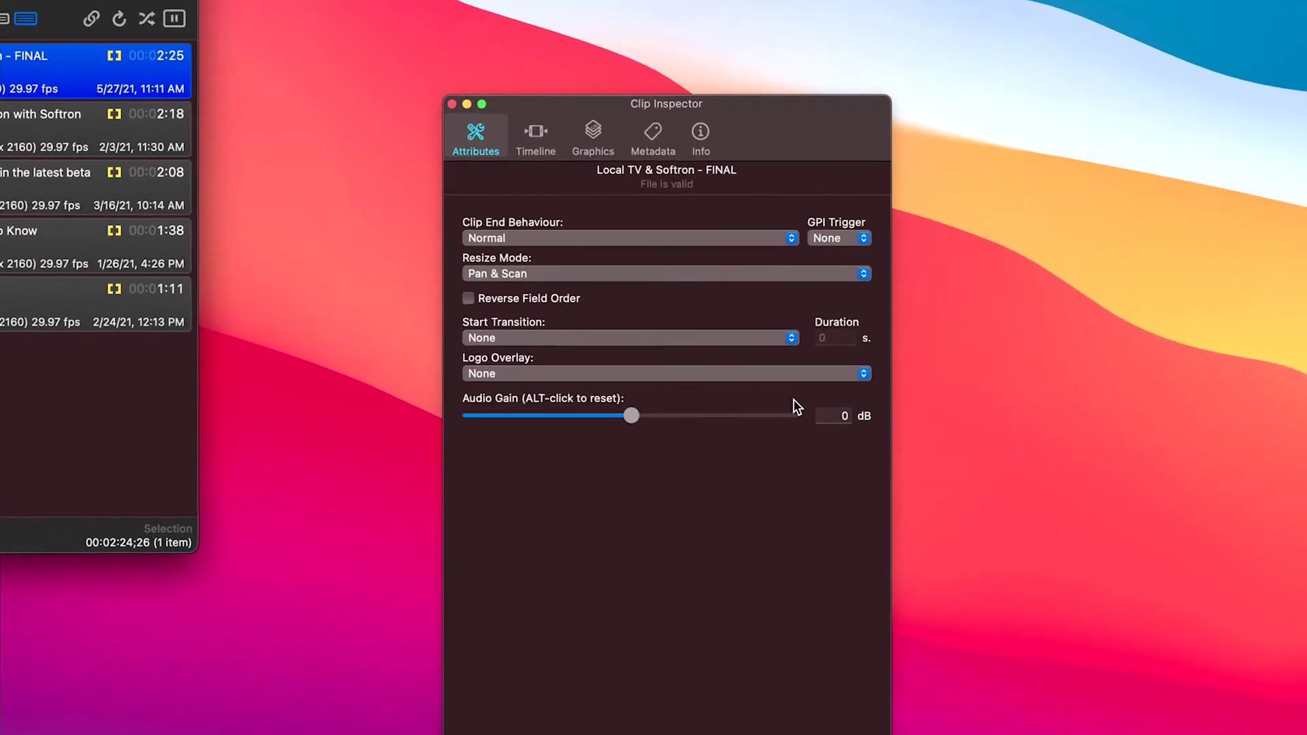
left_click(756, 364)
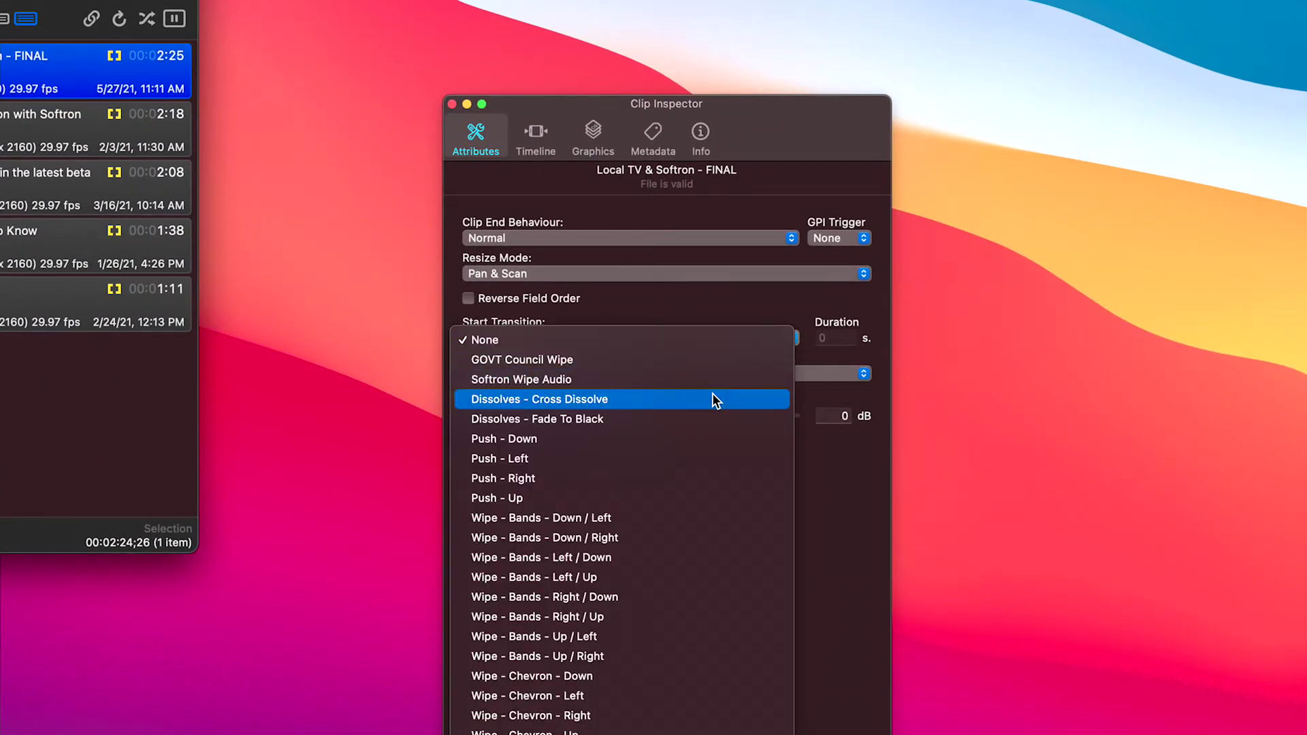
left_click(713, 395)
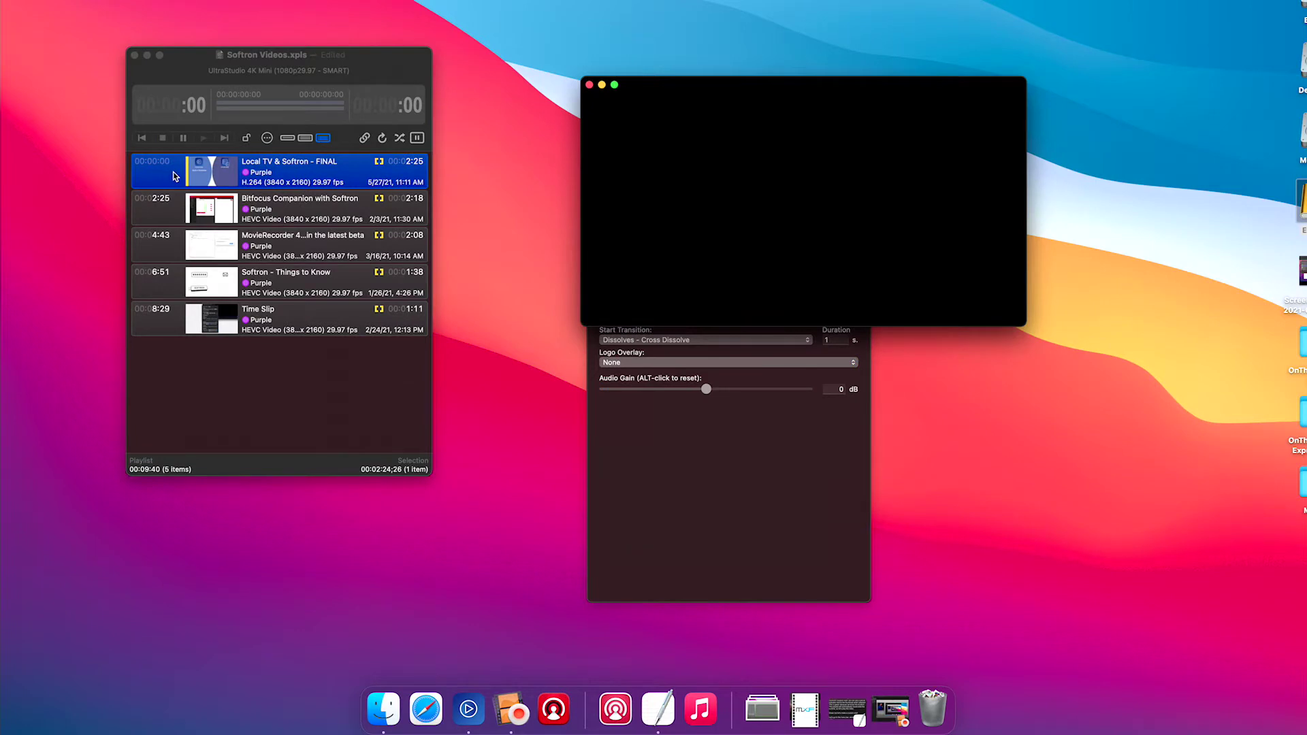
Step: Play the playlist to preview the cross dissolve, then stop playback
left_click(317, 179)
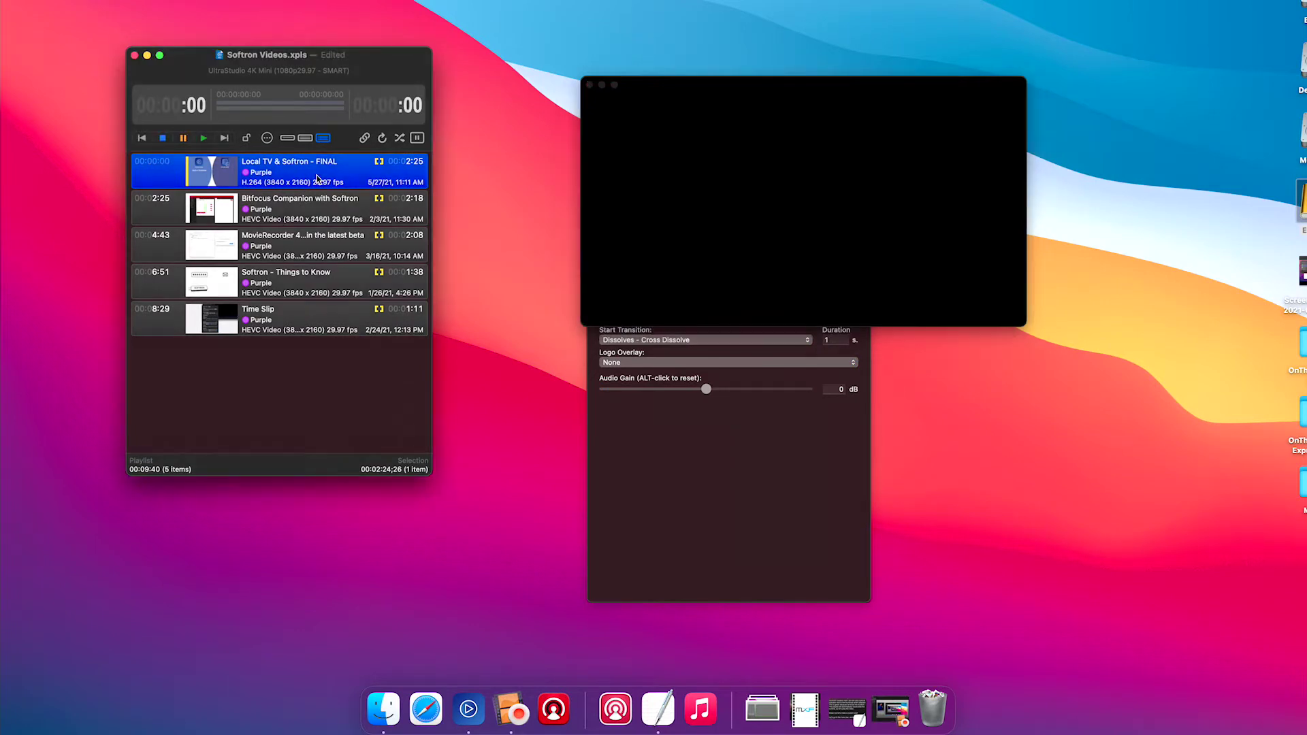
left_click(203, 139)
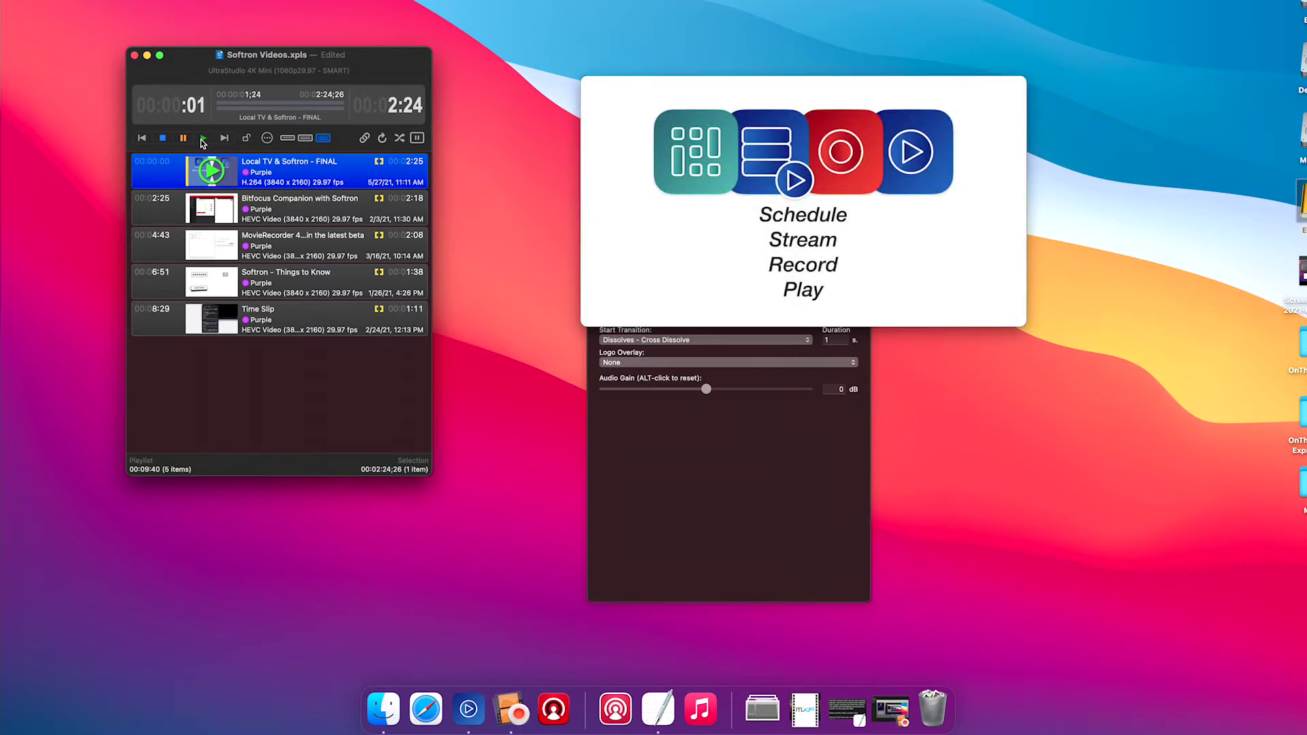
left_click(163, 138)
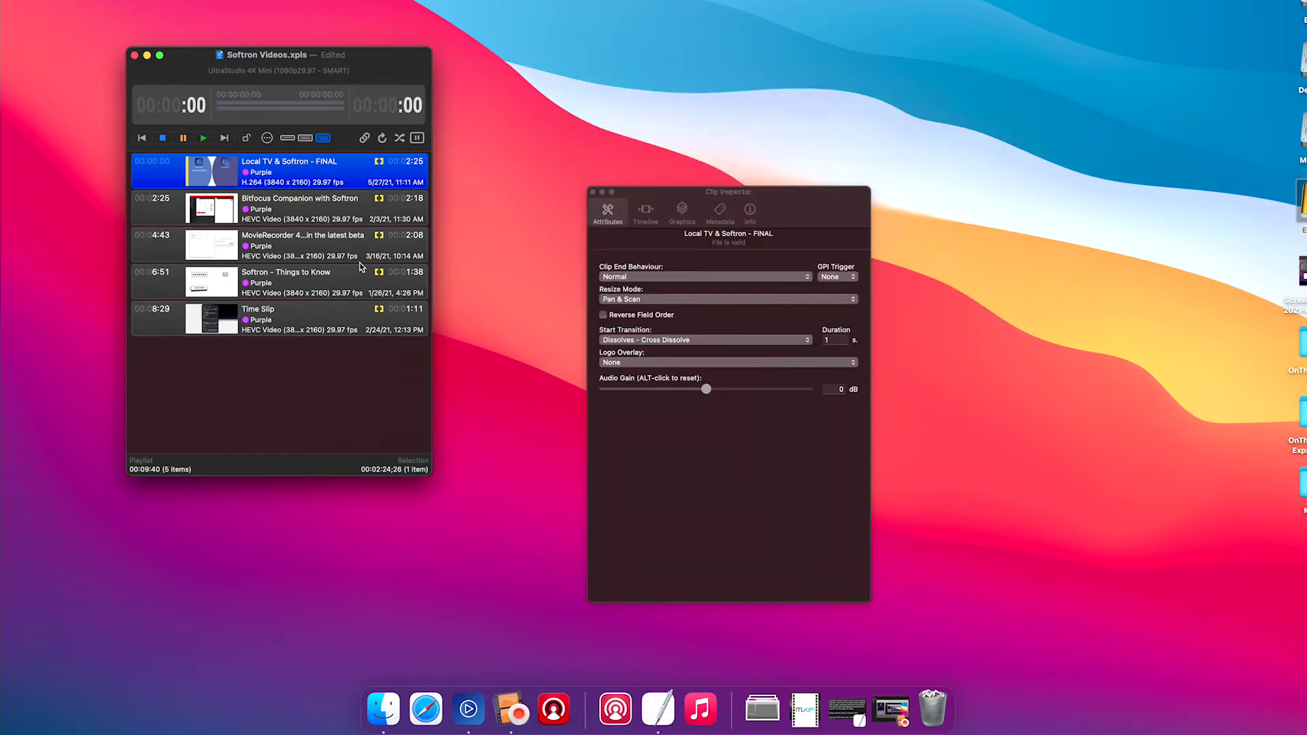
Step: Open the Transition Editor and preview Push - Up, a left-up wipe and a left inset wipe
left_click(690, 339)
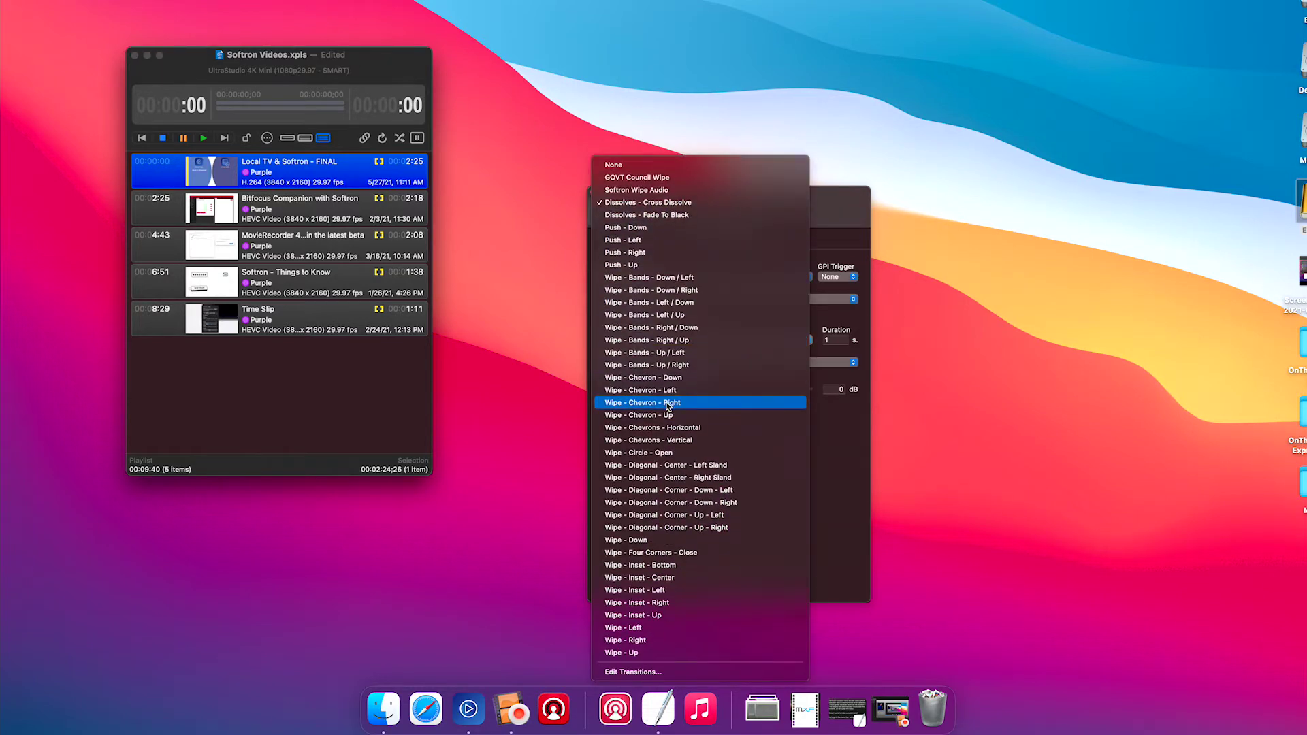
left_click(634, 672)
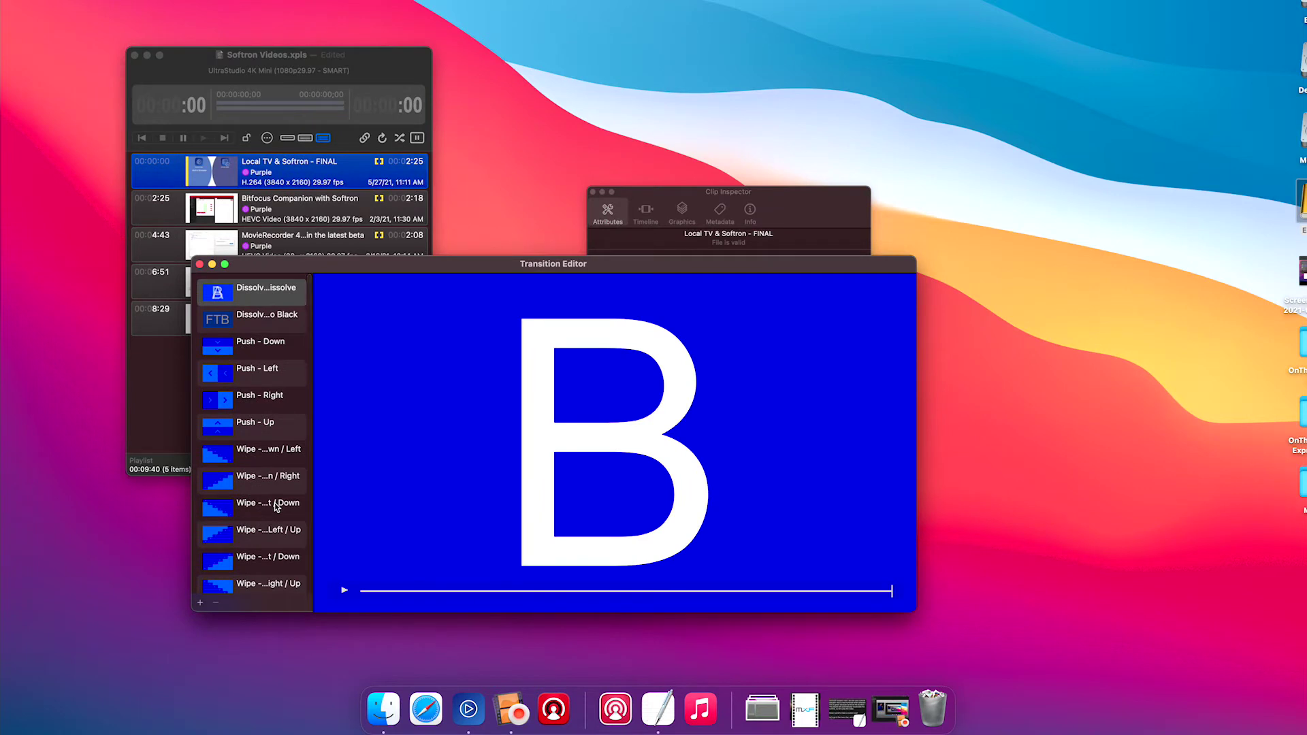
left_click(233, 429)
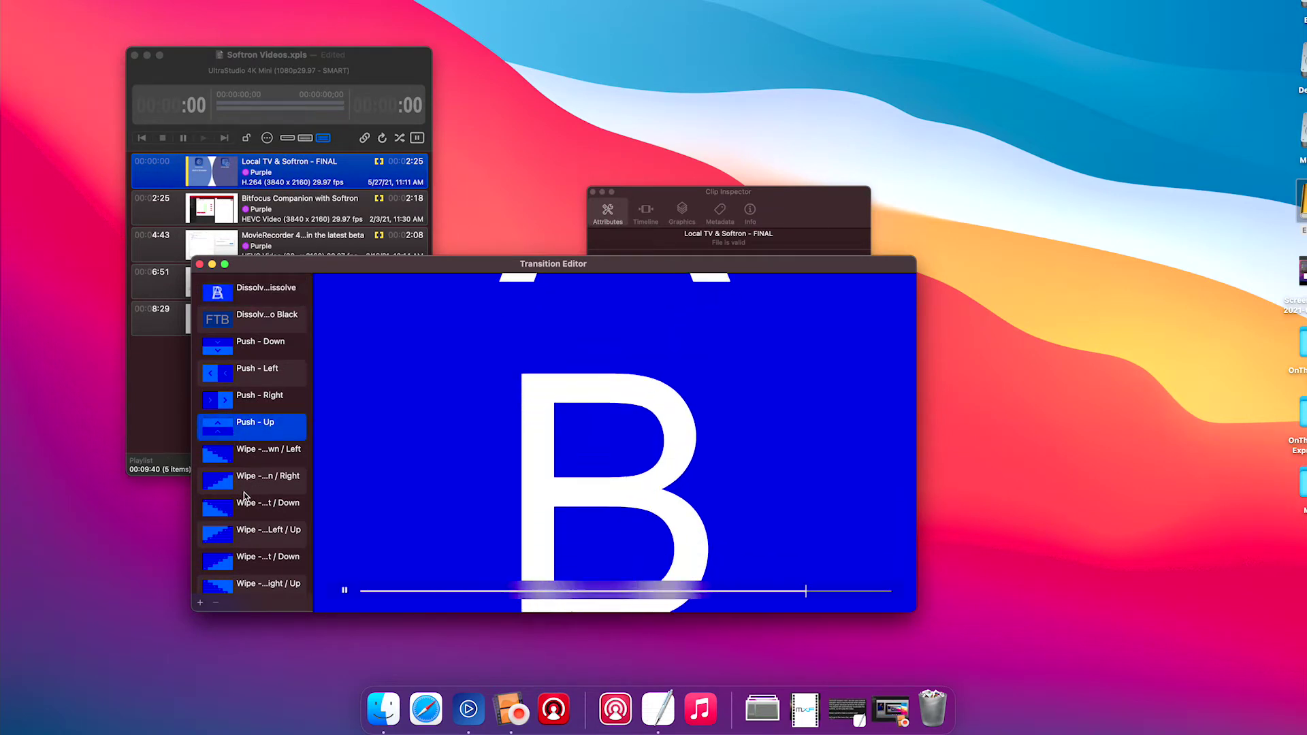
left_click(247, 535)
scroll(249, 532, "down", 10)
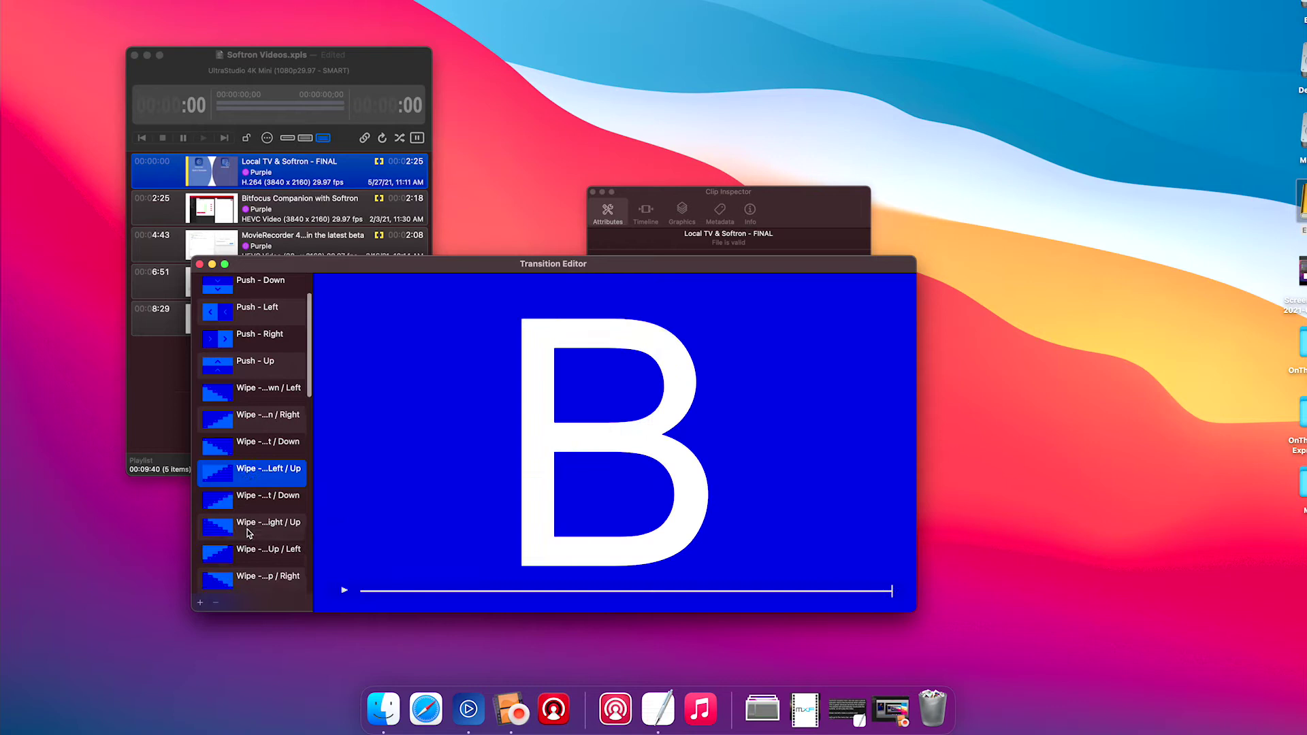
left_click(248, 502)
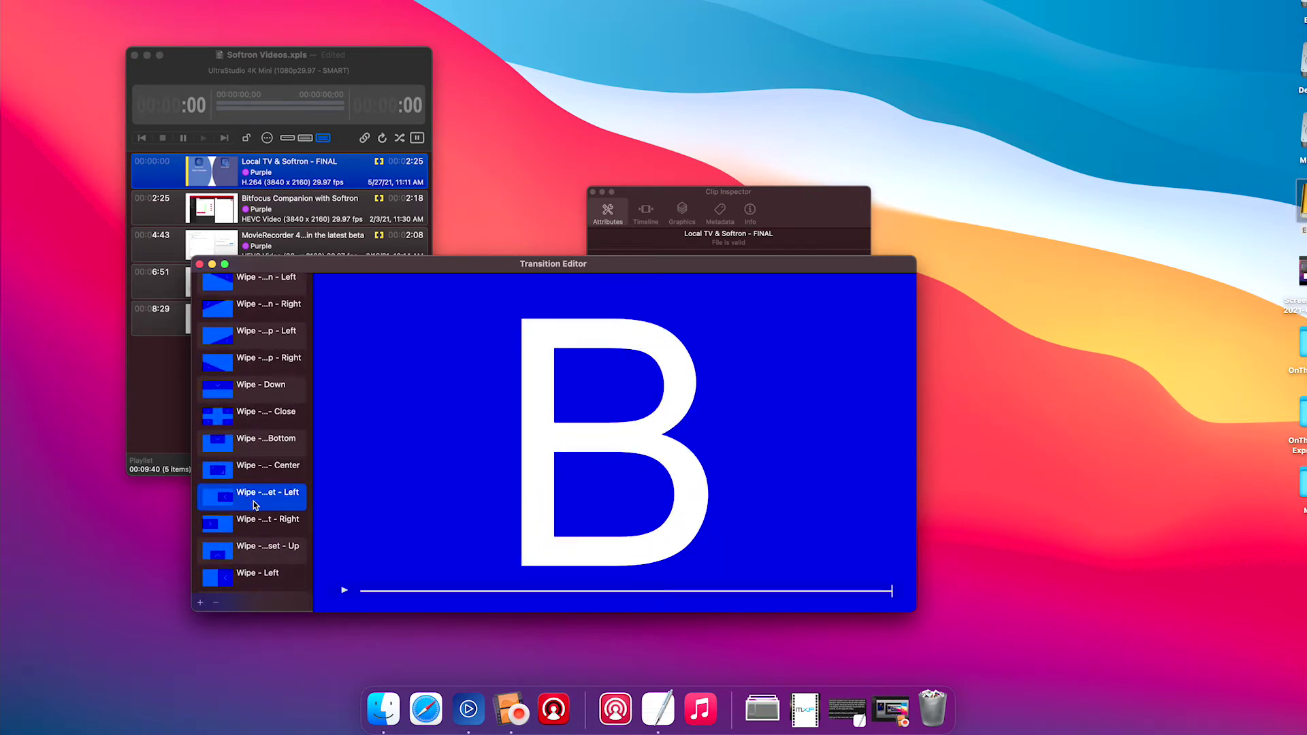
scroll(280, 483, "up", 10)
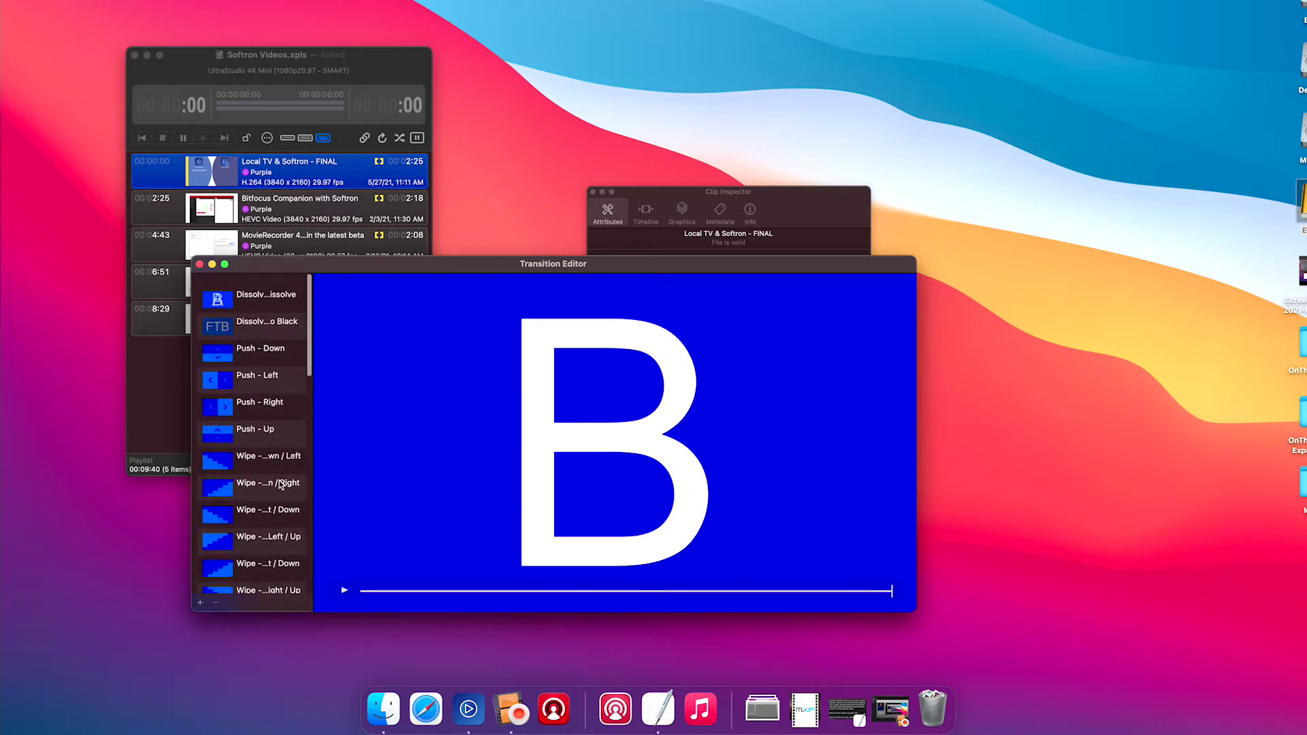
Step: Import Softron Wipe Audio.mov from the Movies folder as a custom transition
left_click(199, 603)
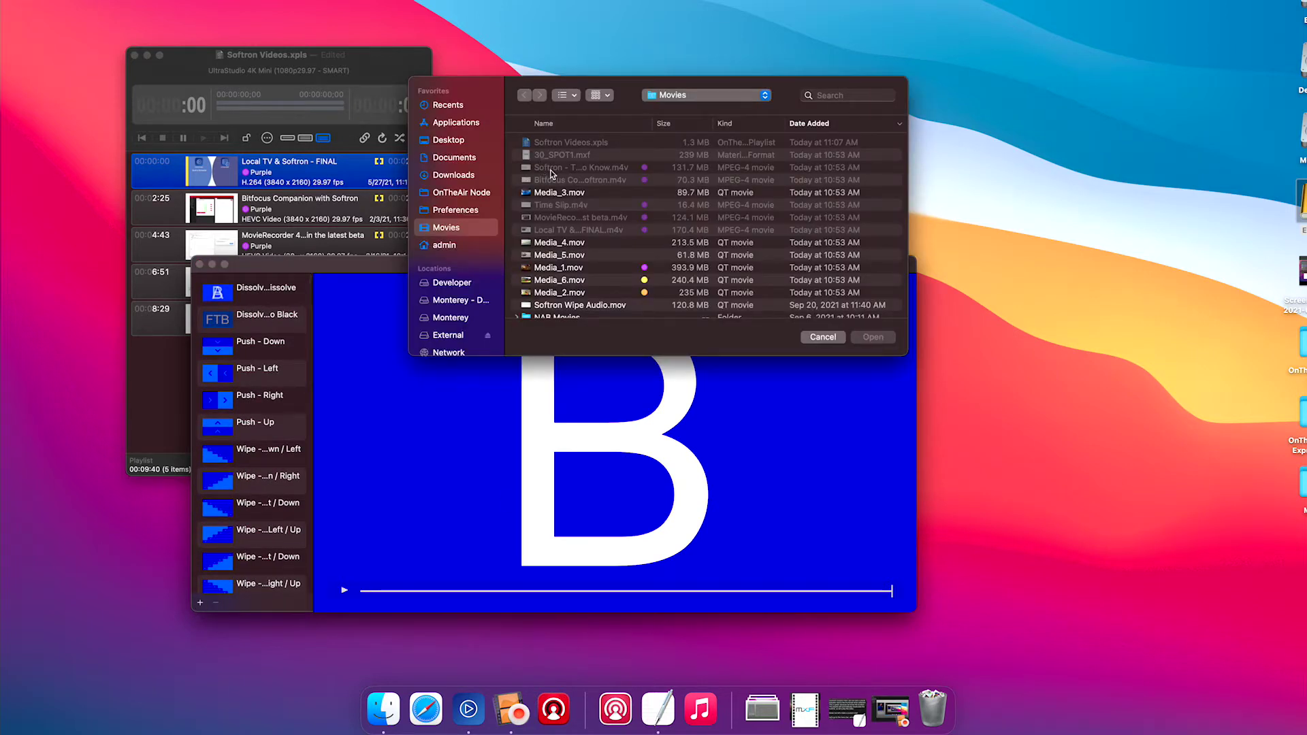
scroll(569, 188, "down", 5)
left_click(577, 163)
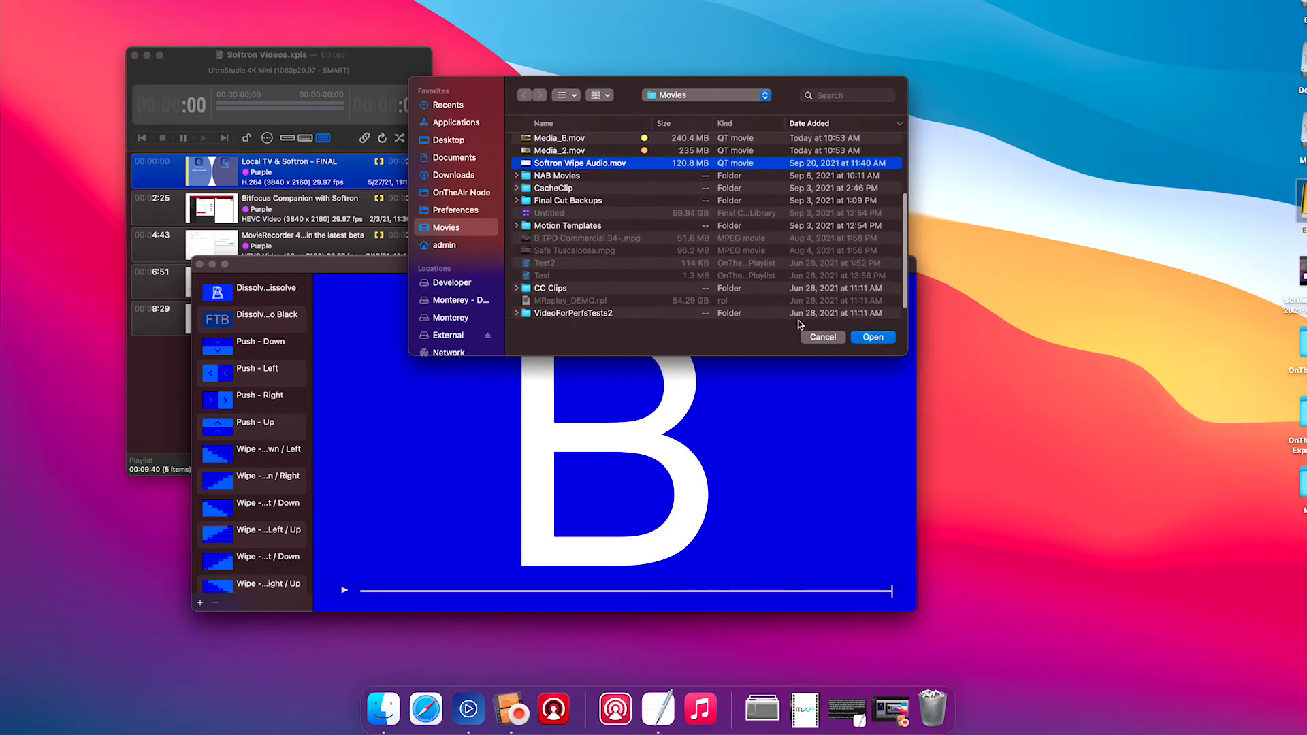
left_click(874, 338)
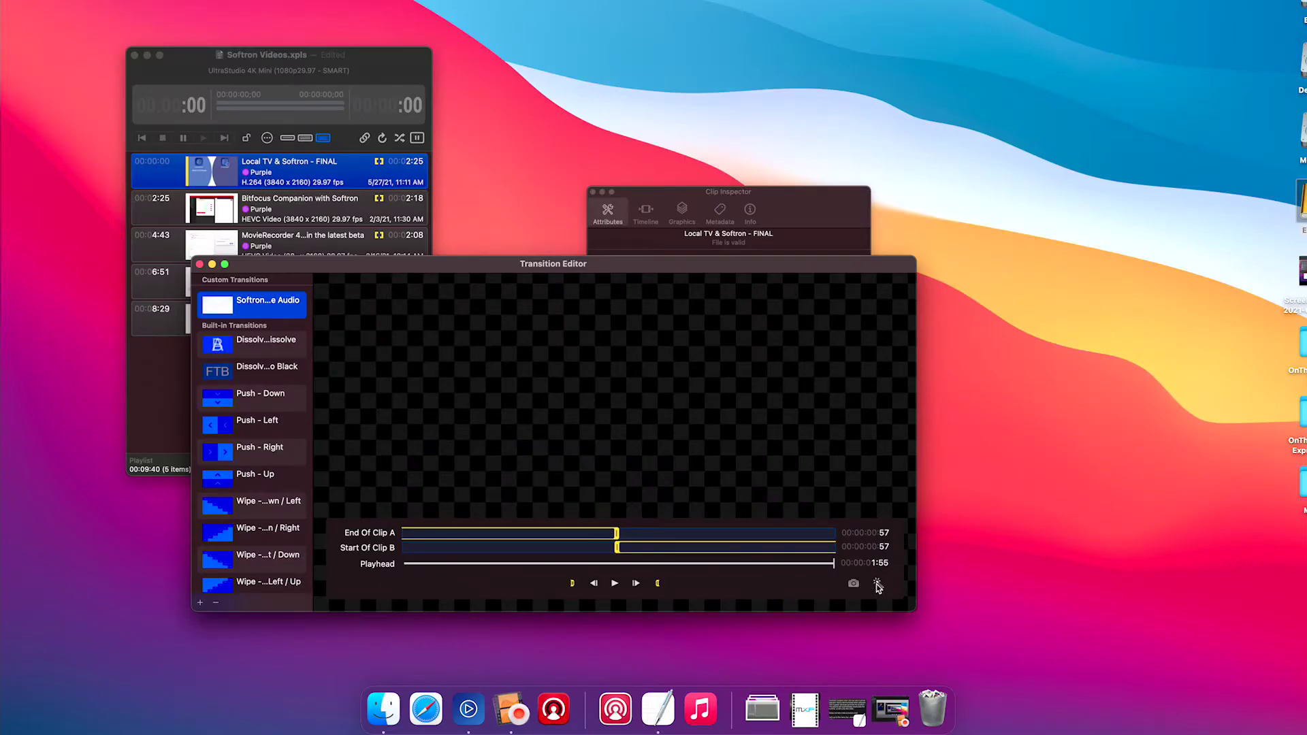
Step: Auto-detect Softron Wipe Audio's cut points, scrub the wipe, and set End Of Clip A to frame 43
left_click(877, 584)
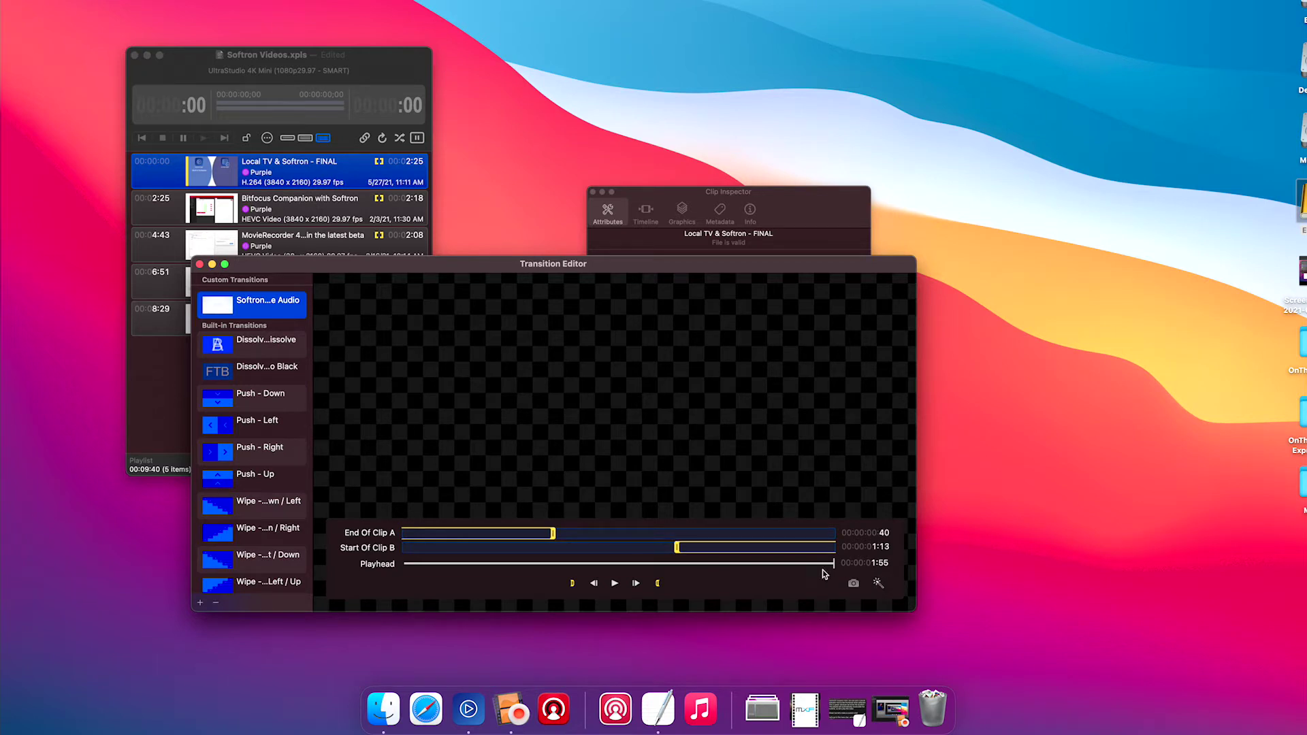
left_click(415, 563)
left_click_drag(416, 567, 492, 567)
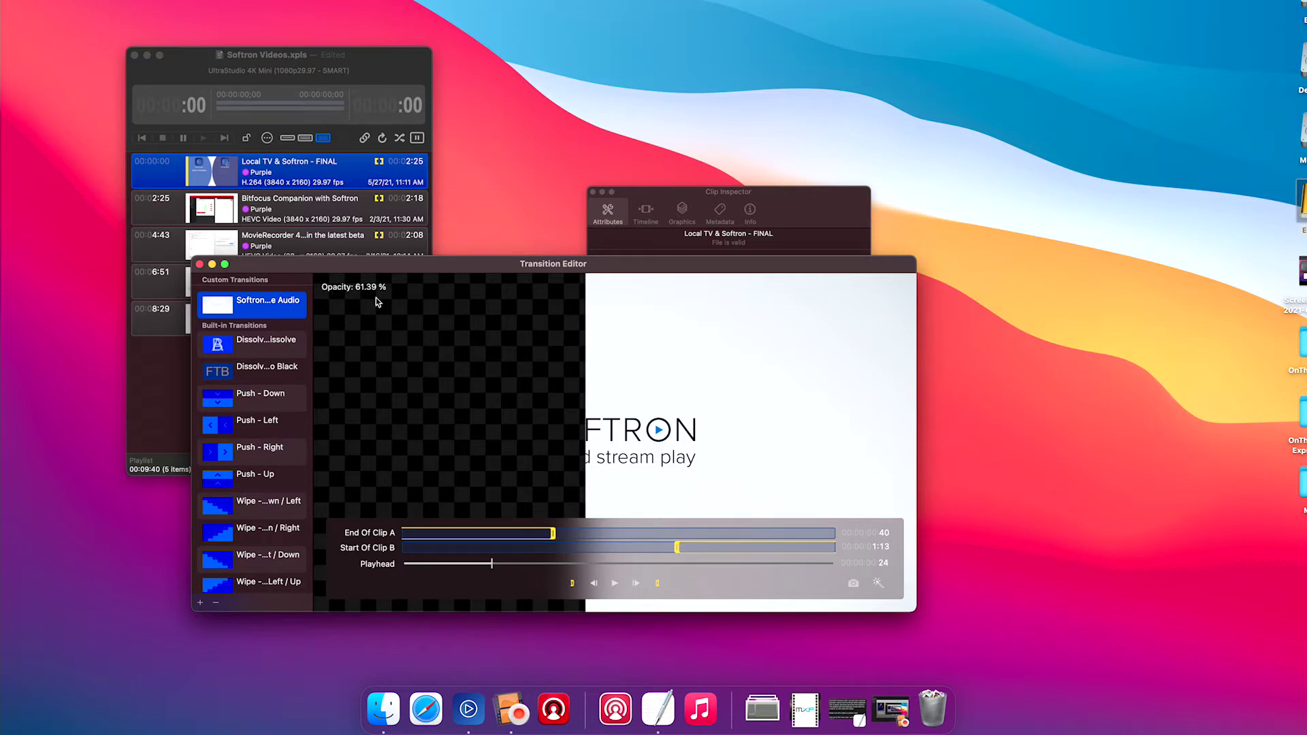
left_click_drag(490, 563, 560, 568)
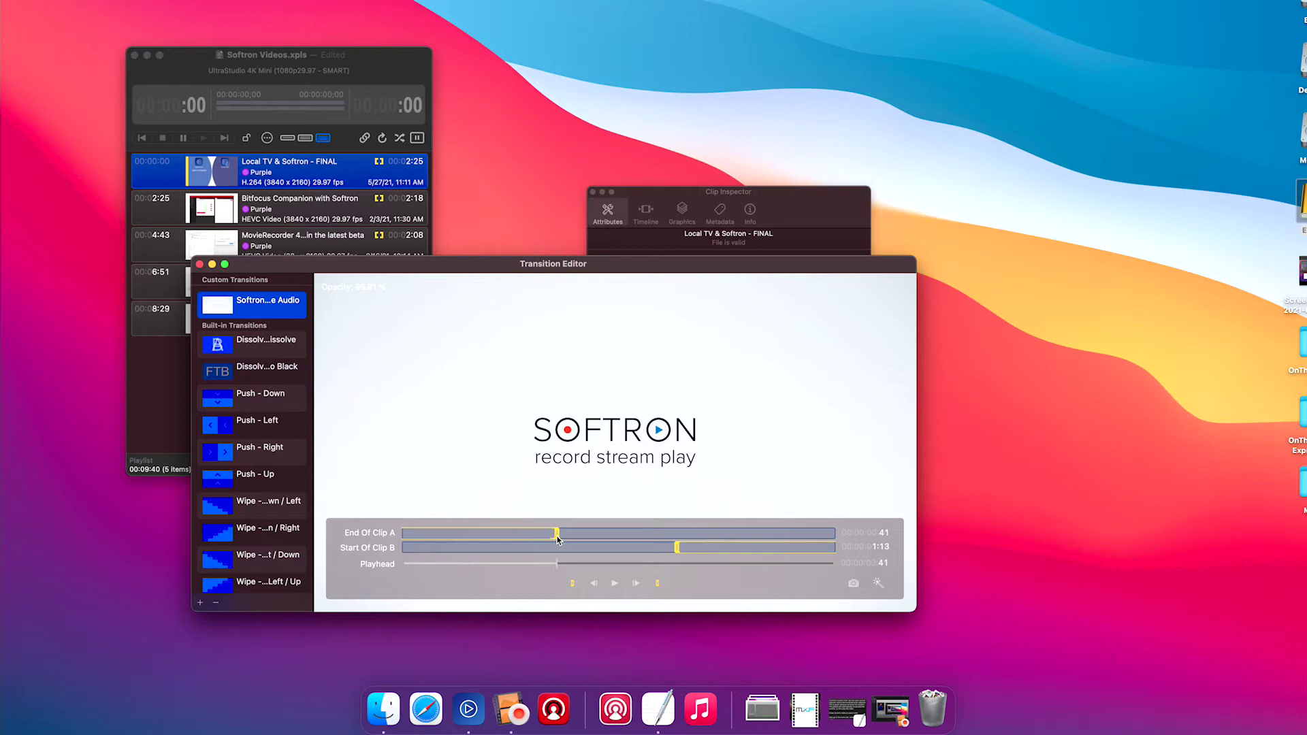
left_click_drag(556, 538, 564, 540)
left_click(676, 564)
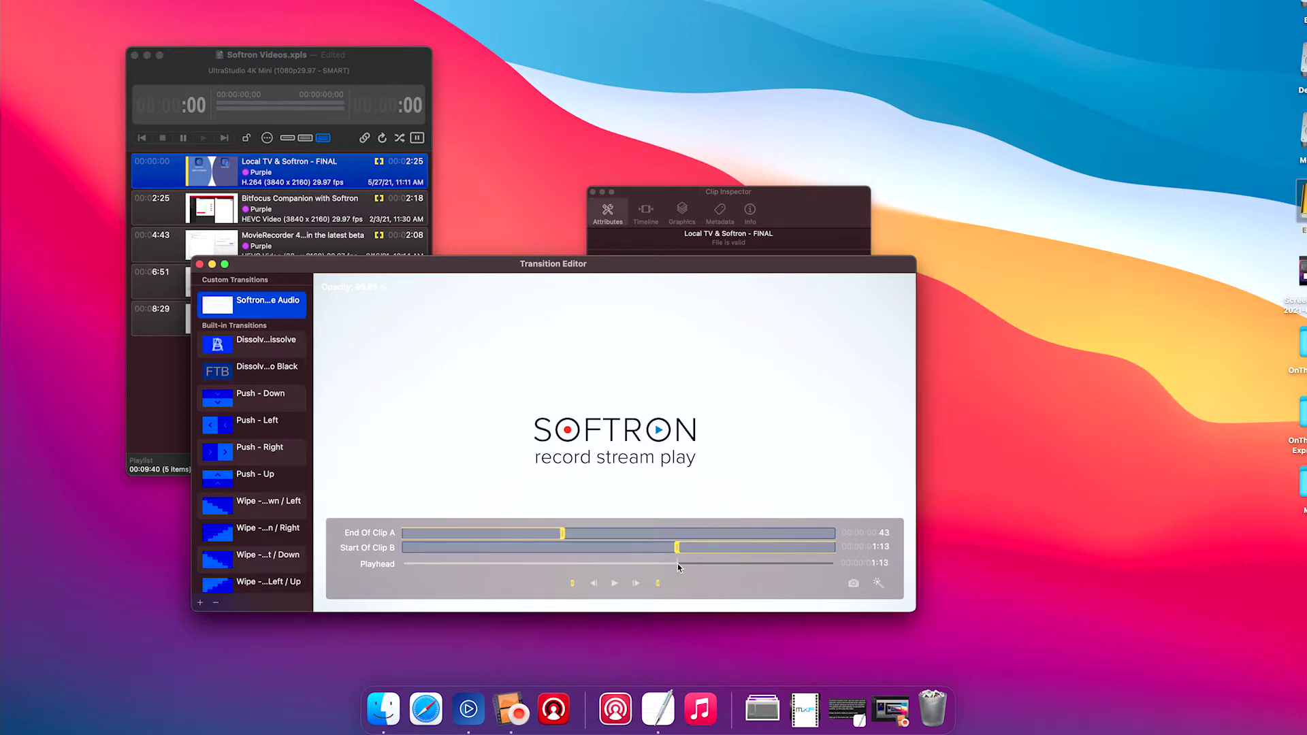
Step: Move Softron Wipe Audio's Start Of Clip B point back to 1:10
left_click_drag(677, 564, 666, 552)
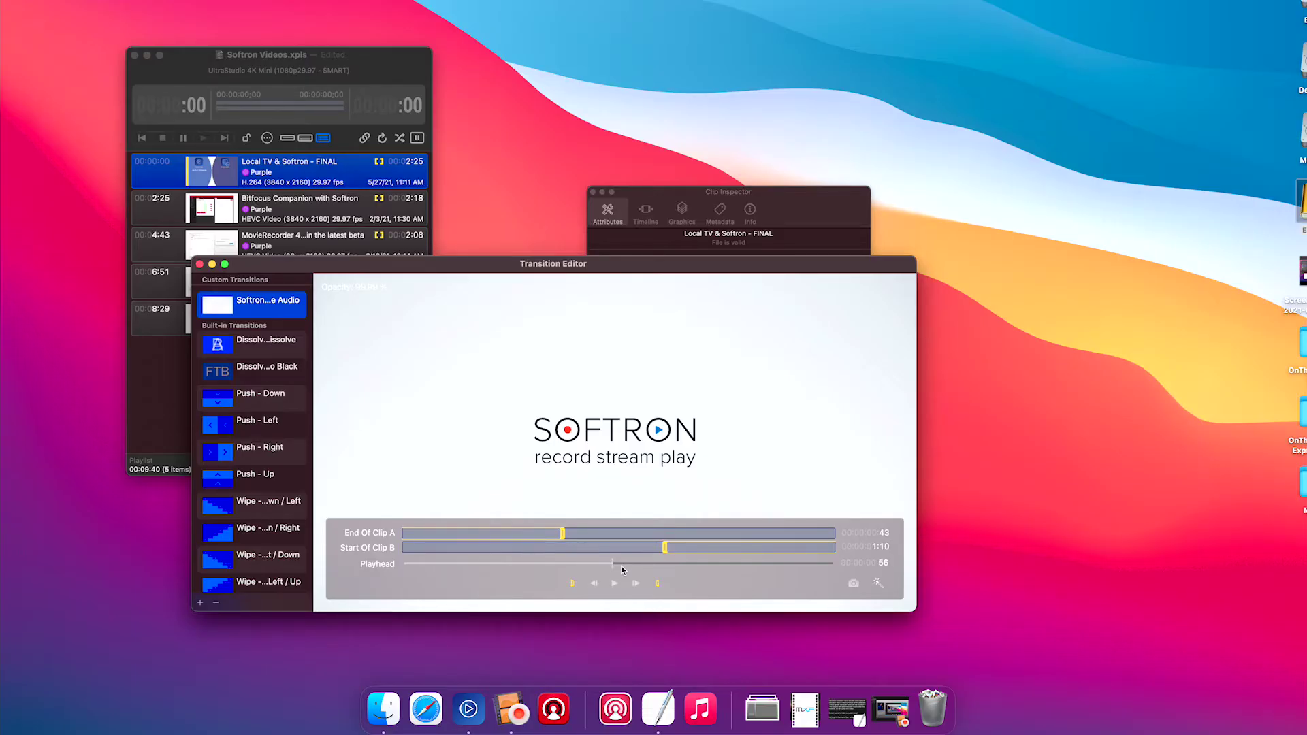
Step: Close the Transition Editor and make Softron Wipe Audio the first clip's start transition
left_click(199, 265)
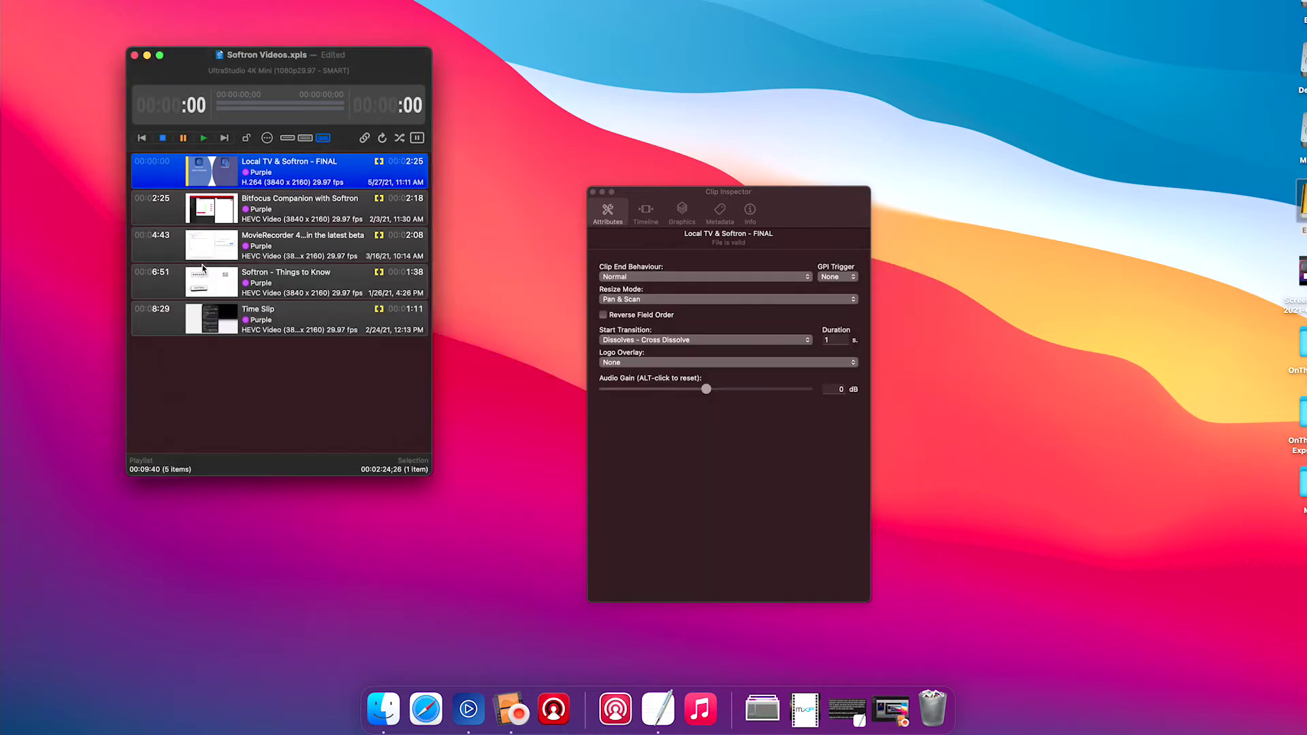
left_click(726, 341)
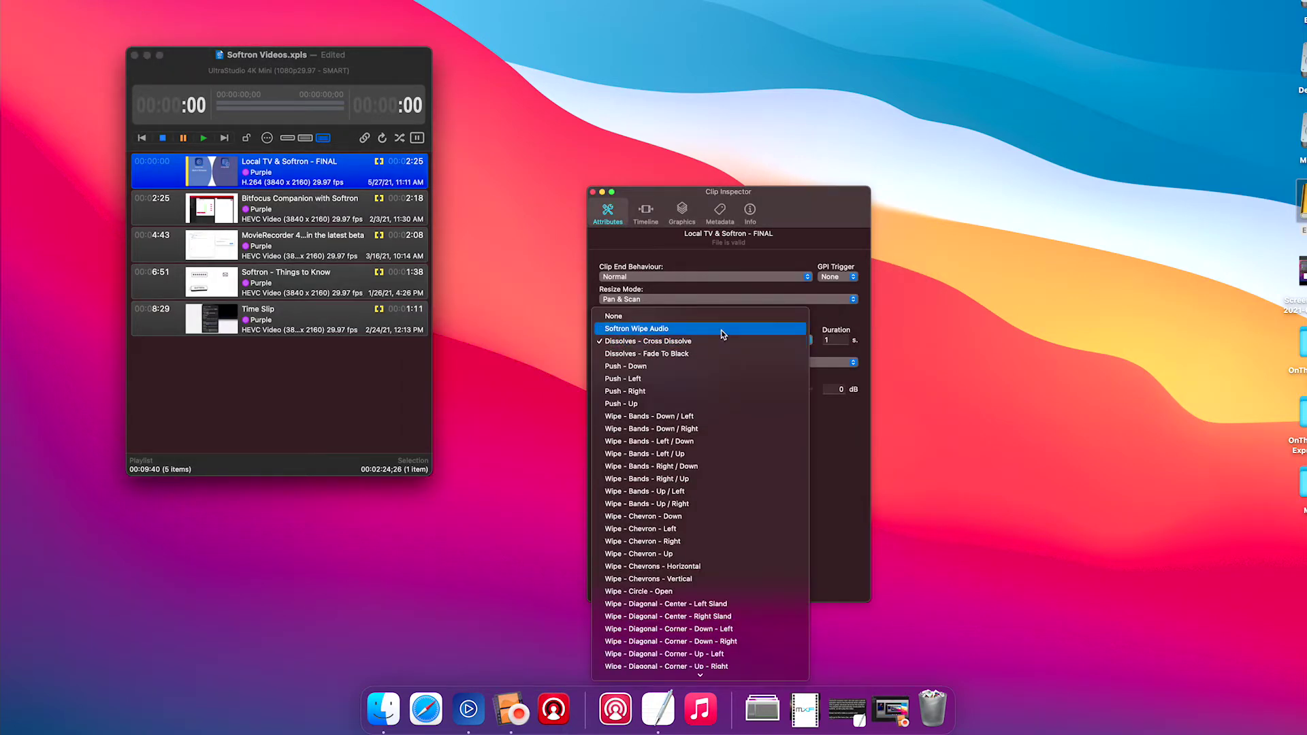
left_click(723, 334)
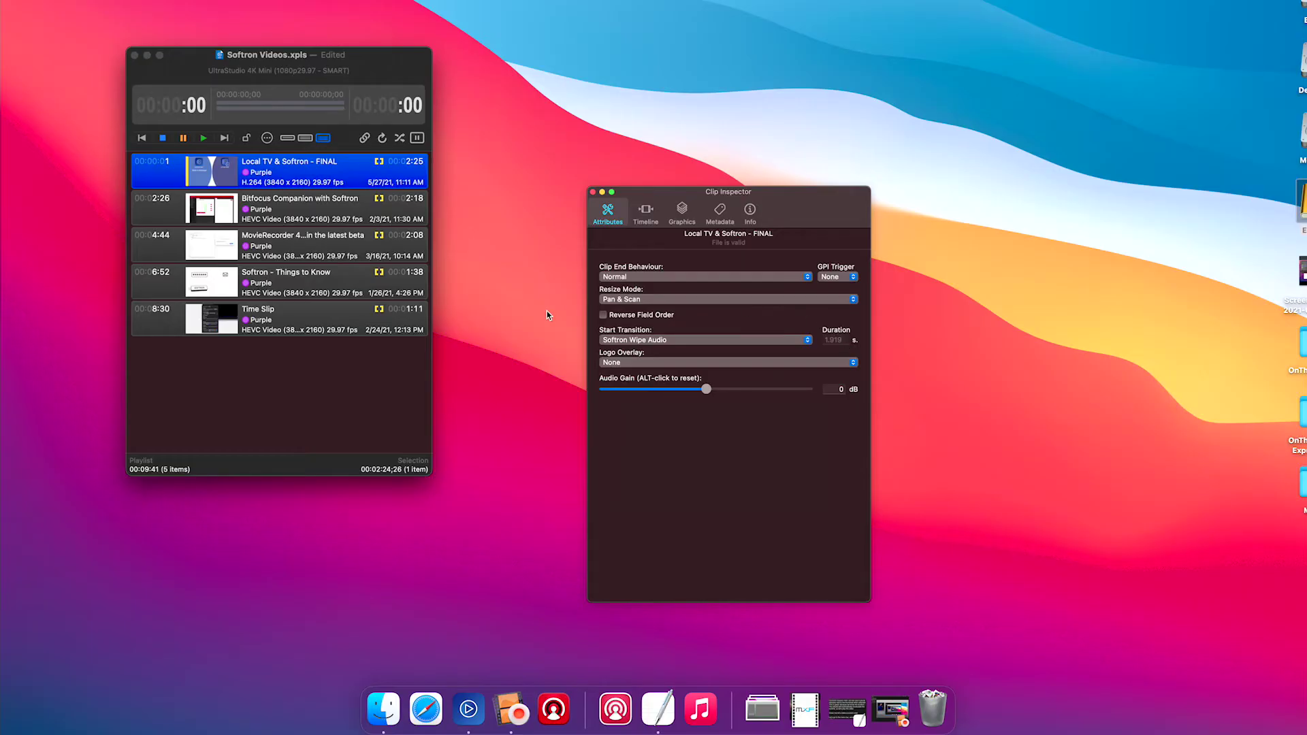
Step: Show the output preview from the Window menu and play Local TV & Softron - FINAL
double_click(222, 177)
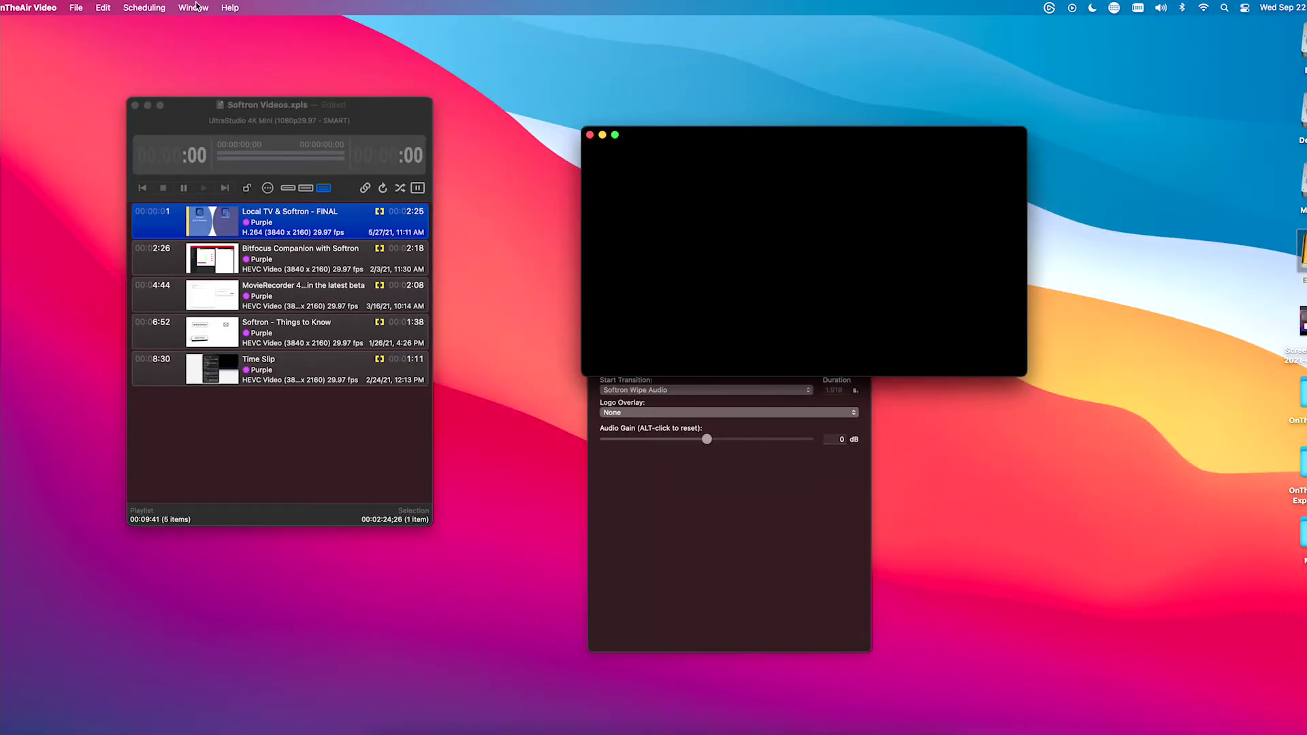
left_click(194, 7)
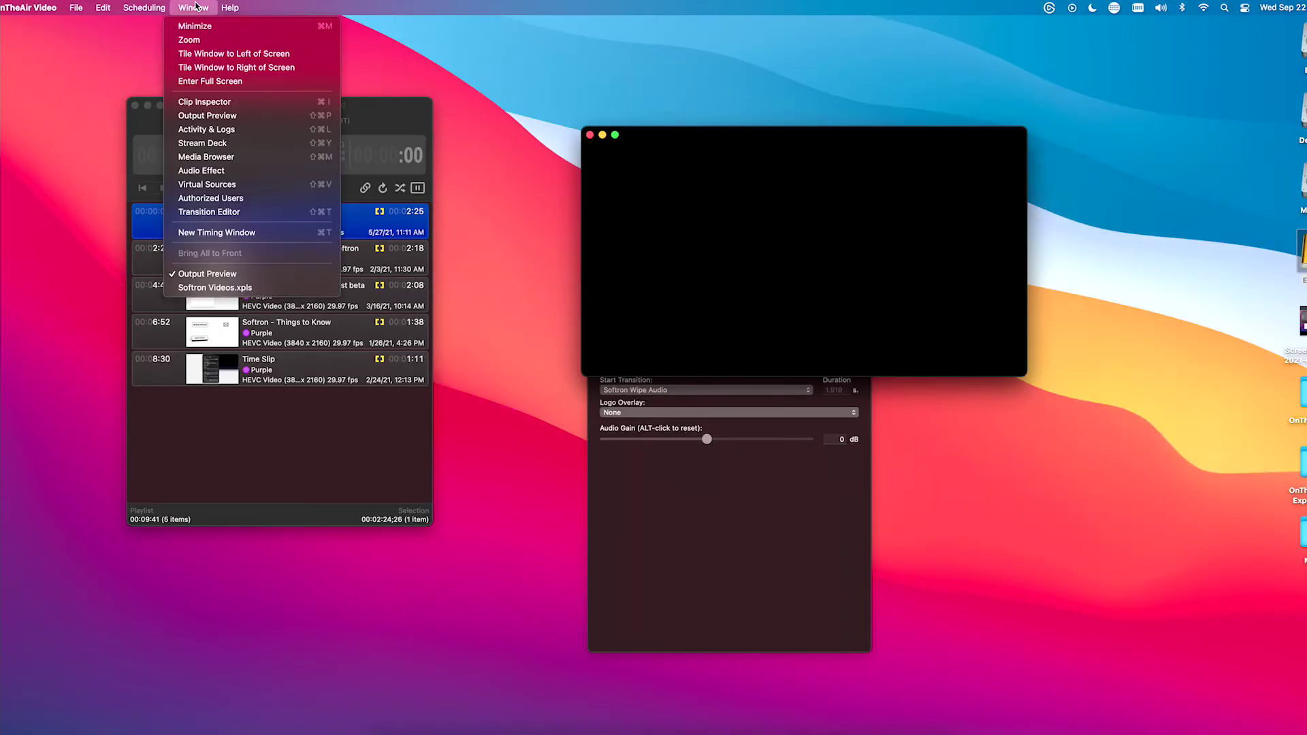
left_click(243, 117)
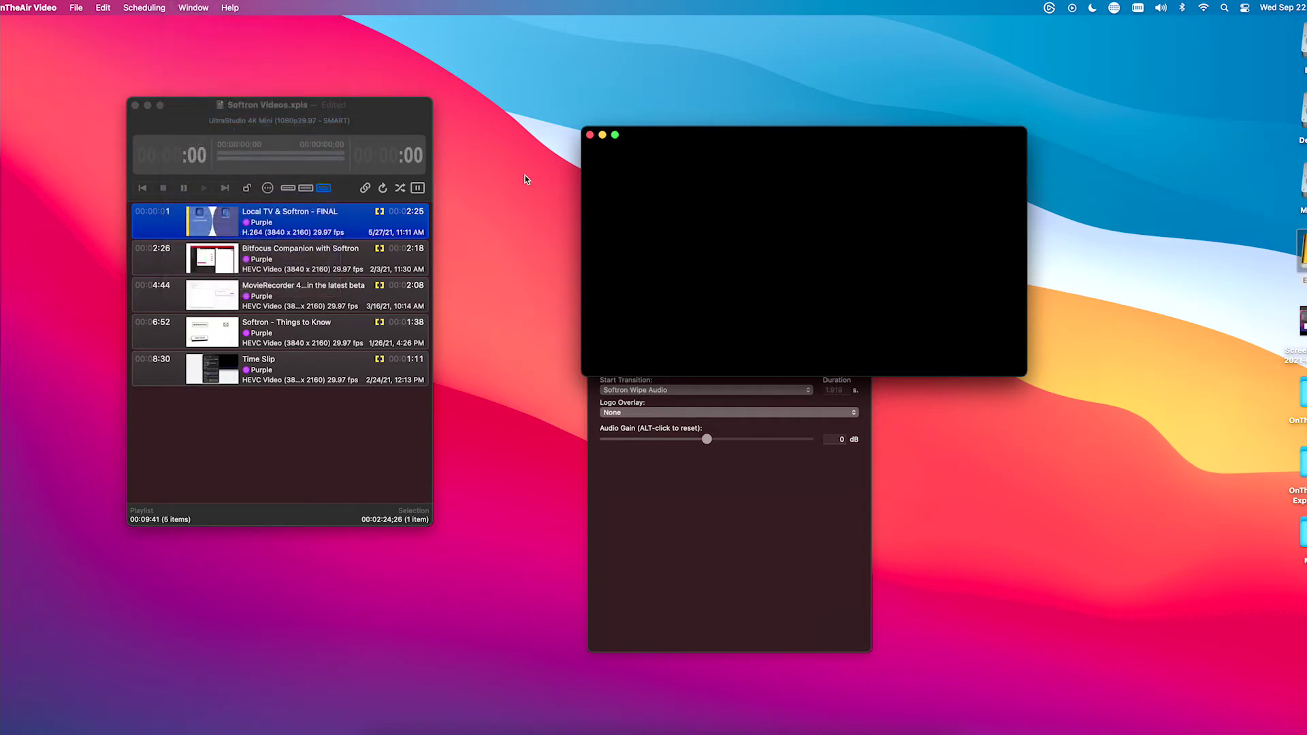
left_click(311, 227)
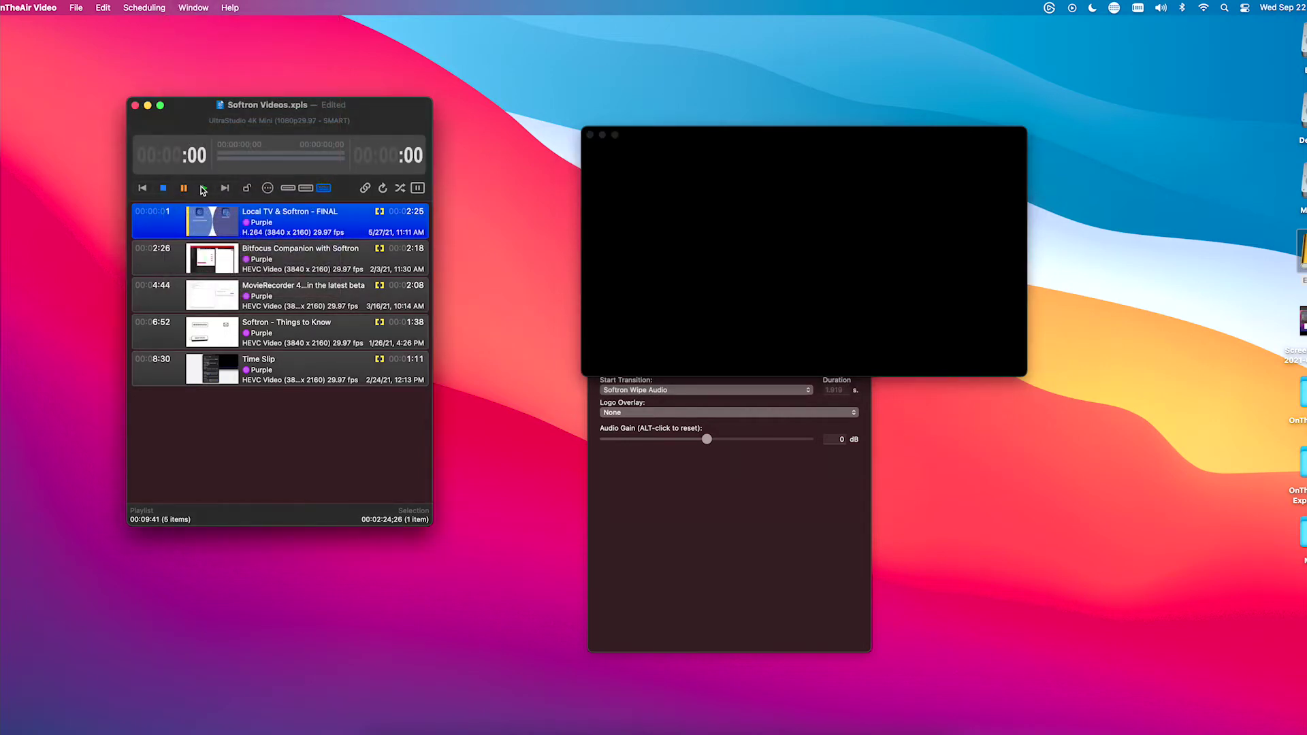
left_click(203, 190)
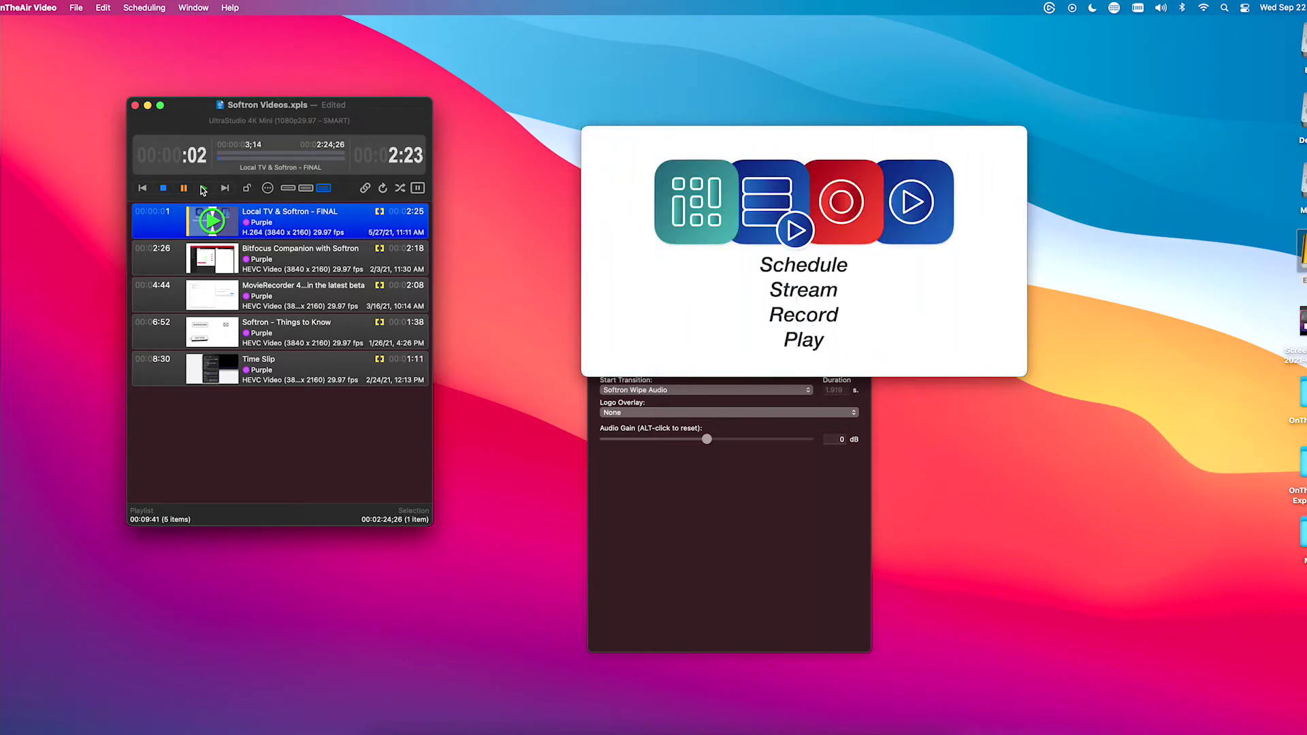
Step: Select all playlist clips and apply Dissolves - Cross Dissolve as their start transition
key("super+a")
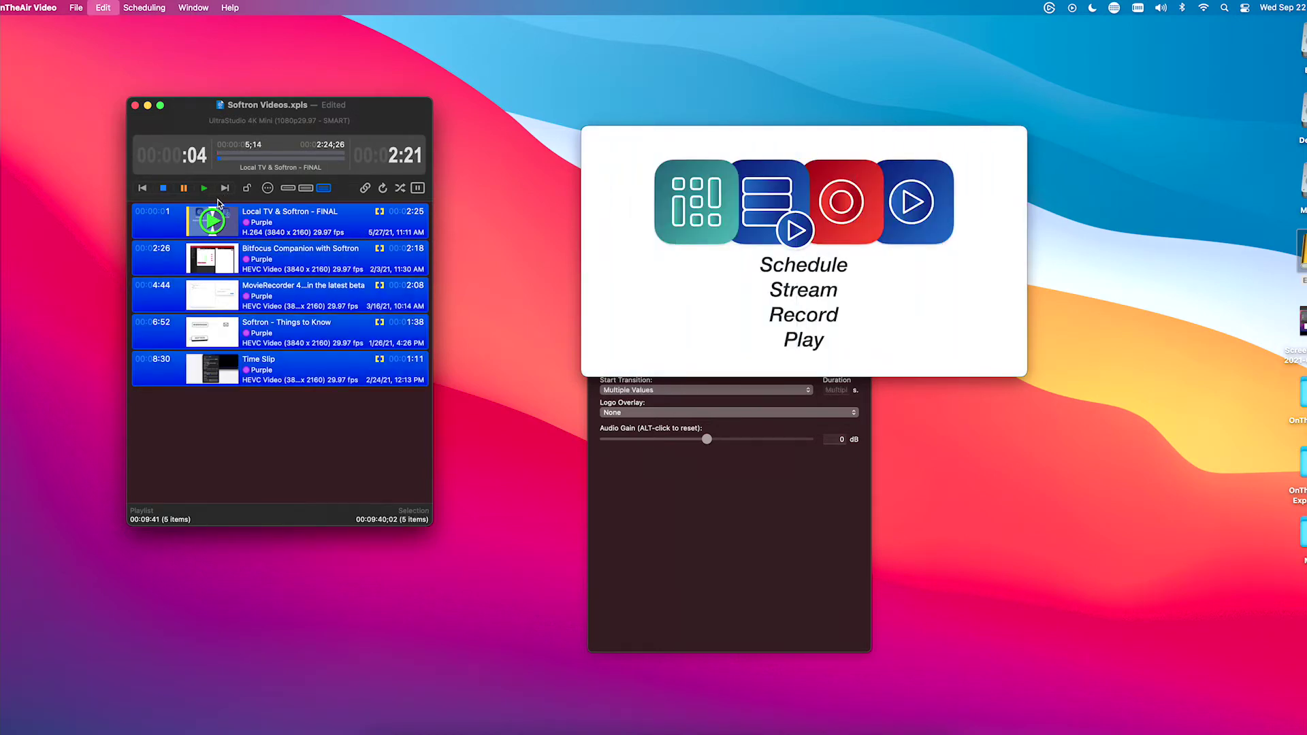
left_click(661, 523)
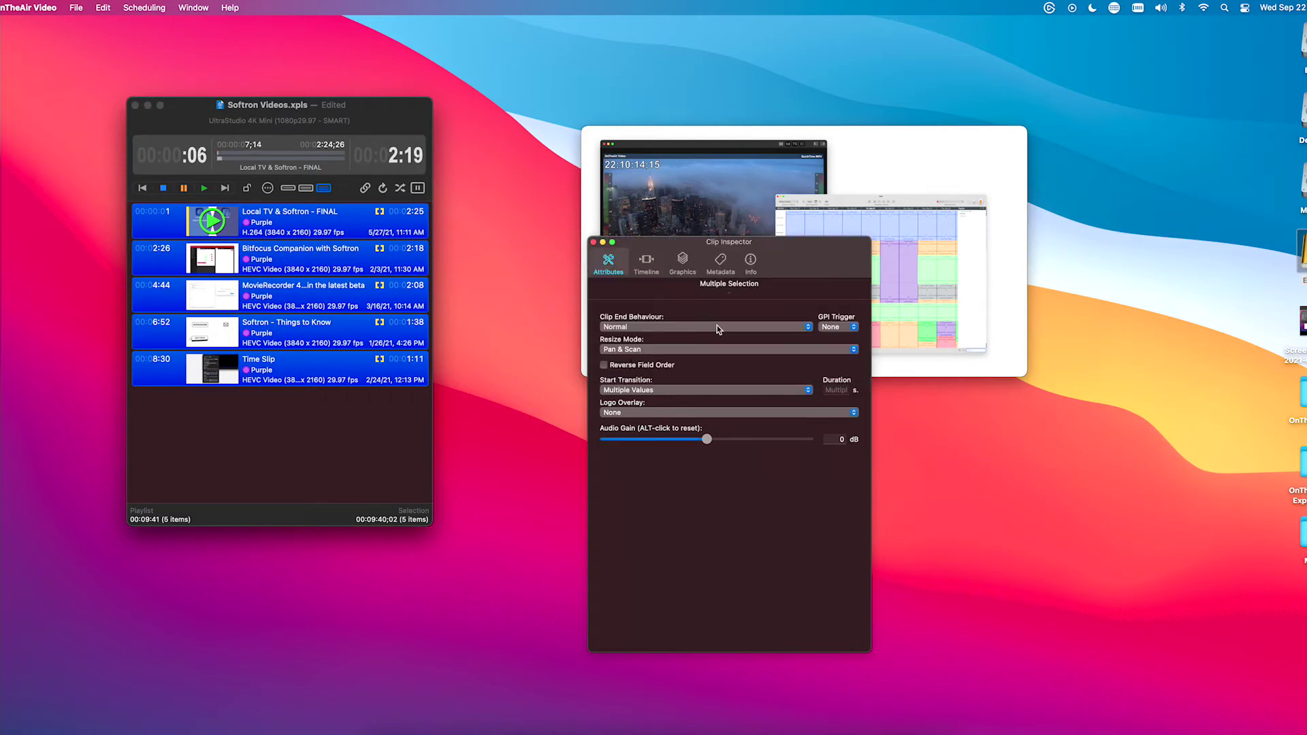
left_click(700, 390)
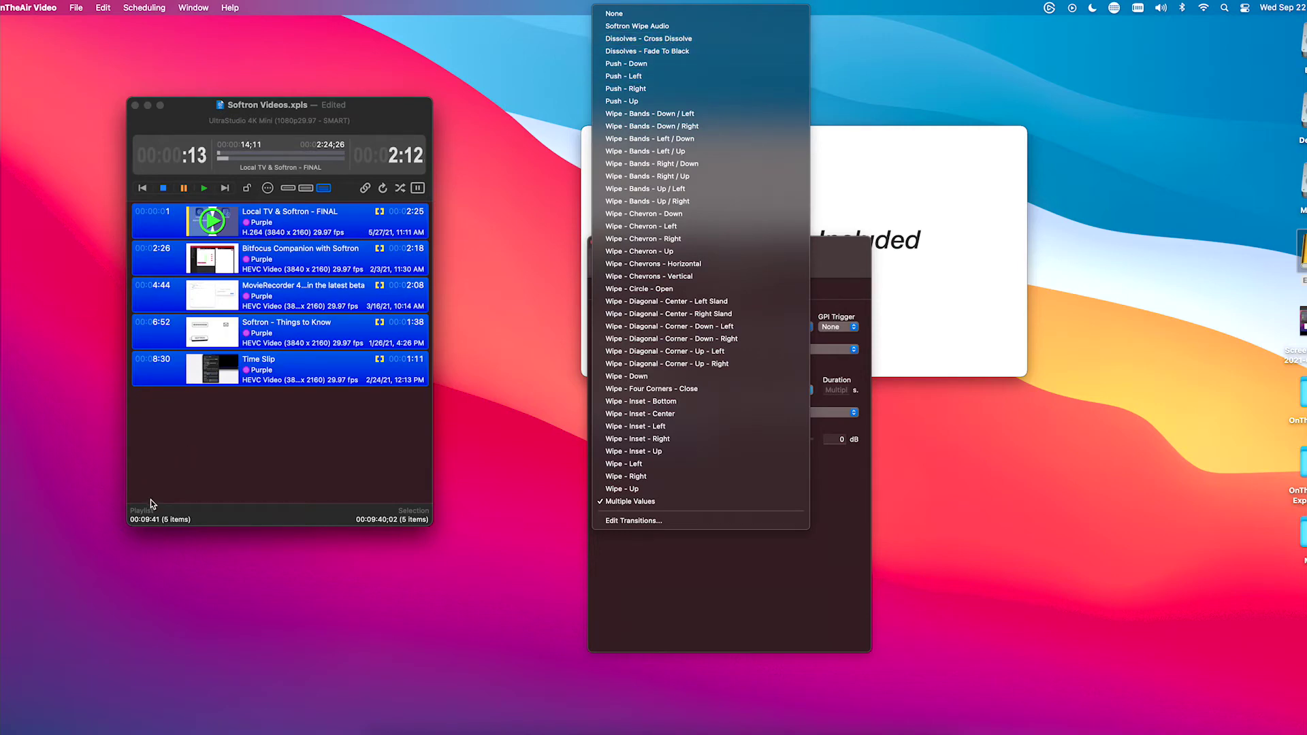
left_click(150, 500)
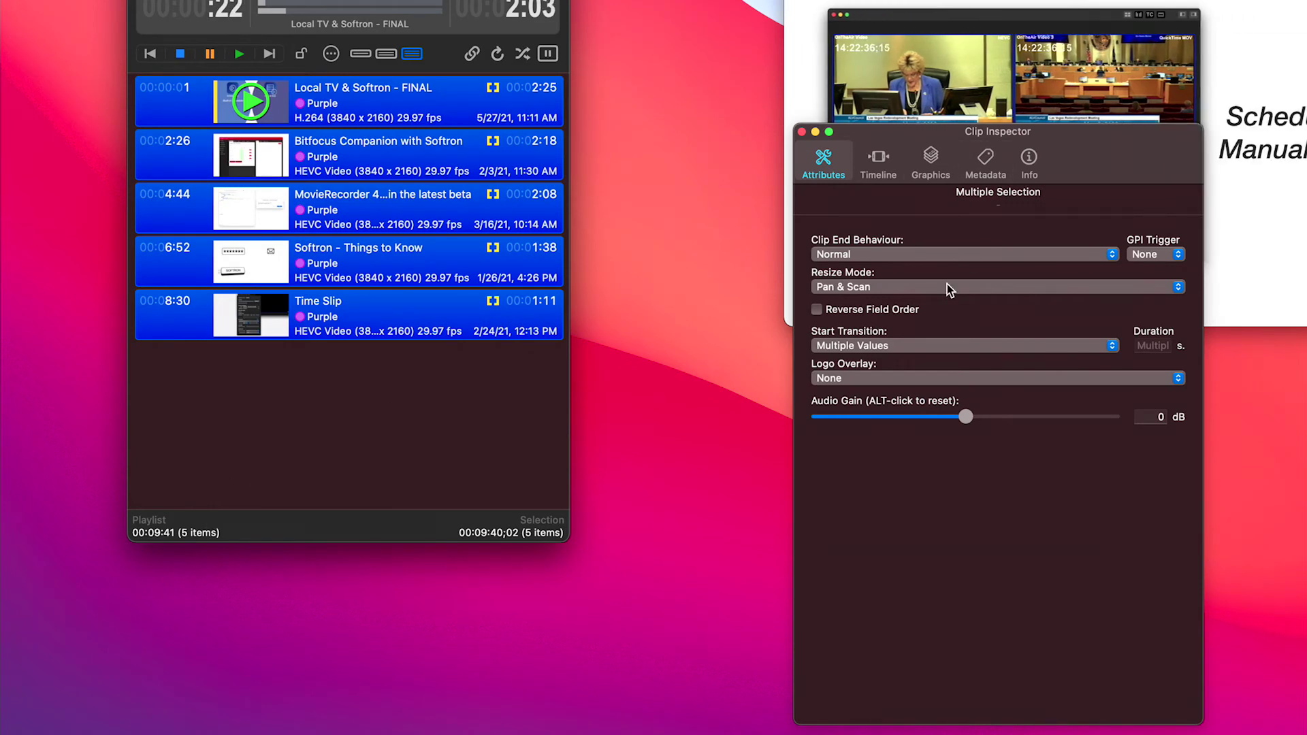
left_click(934, 346)
scroll(937, 267, "up", 5)
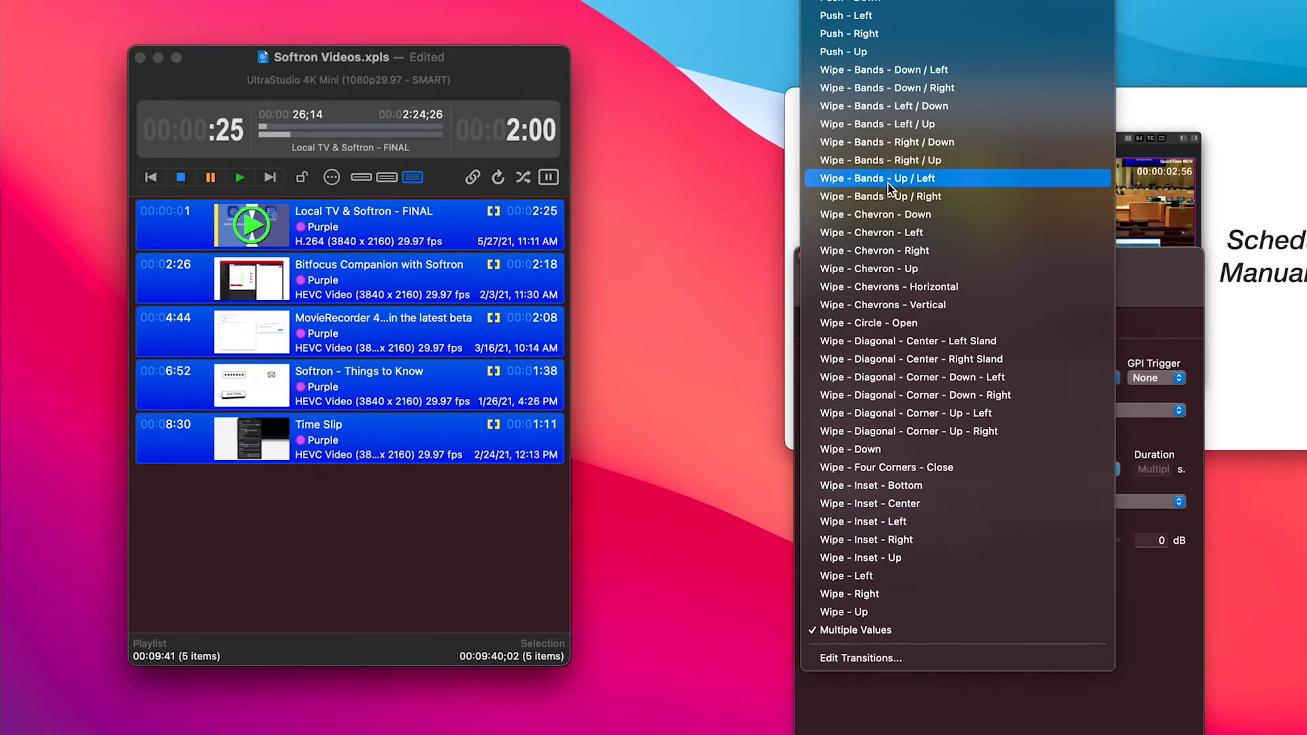
scroll(885, 102, "up", 5)
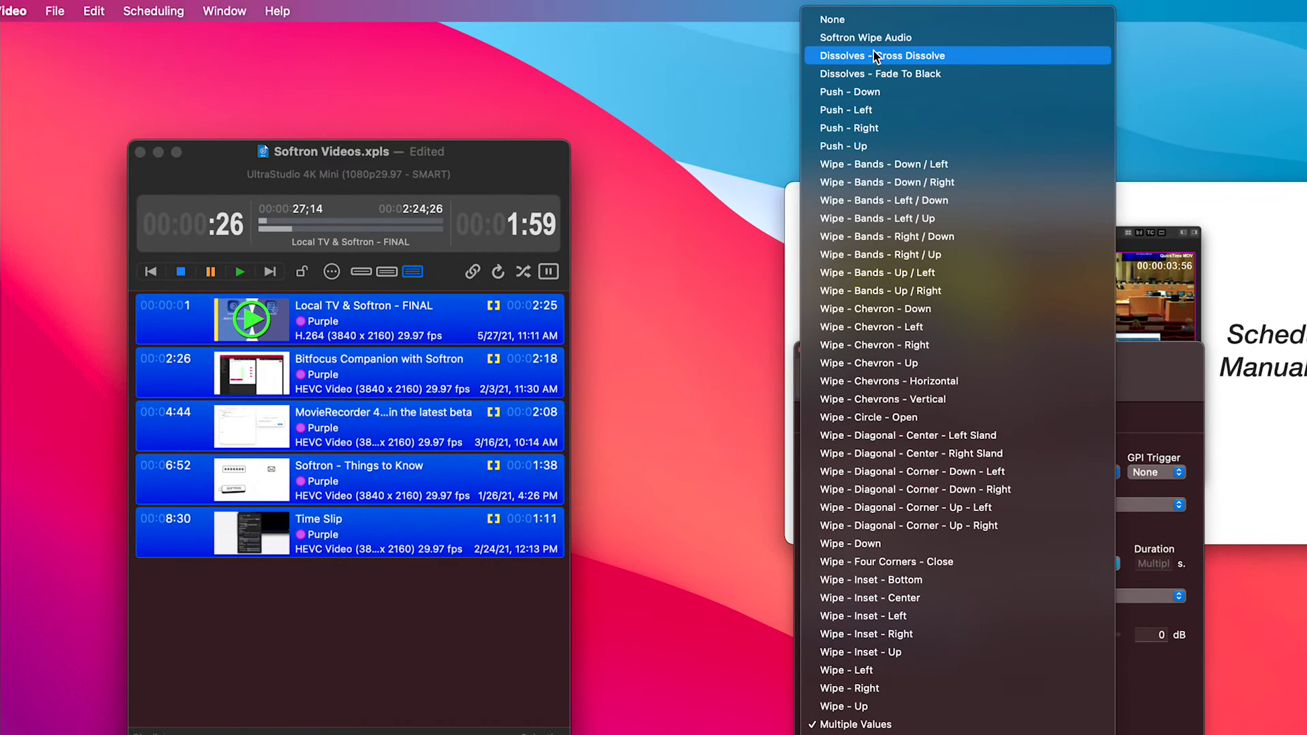
left_click(875, 60)
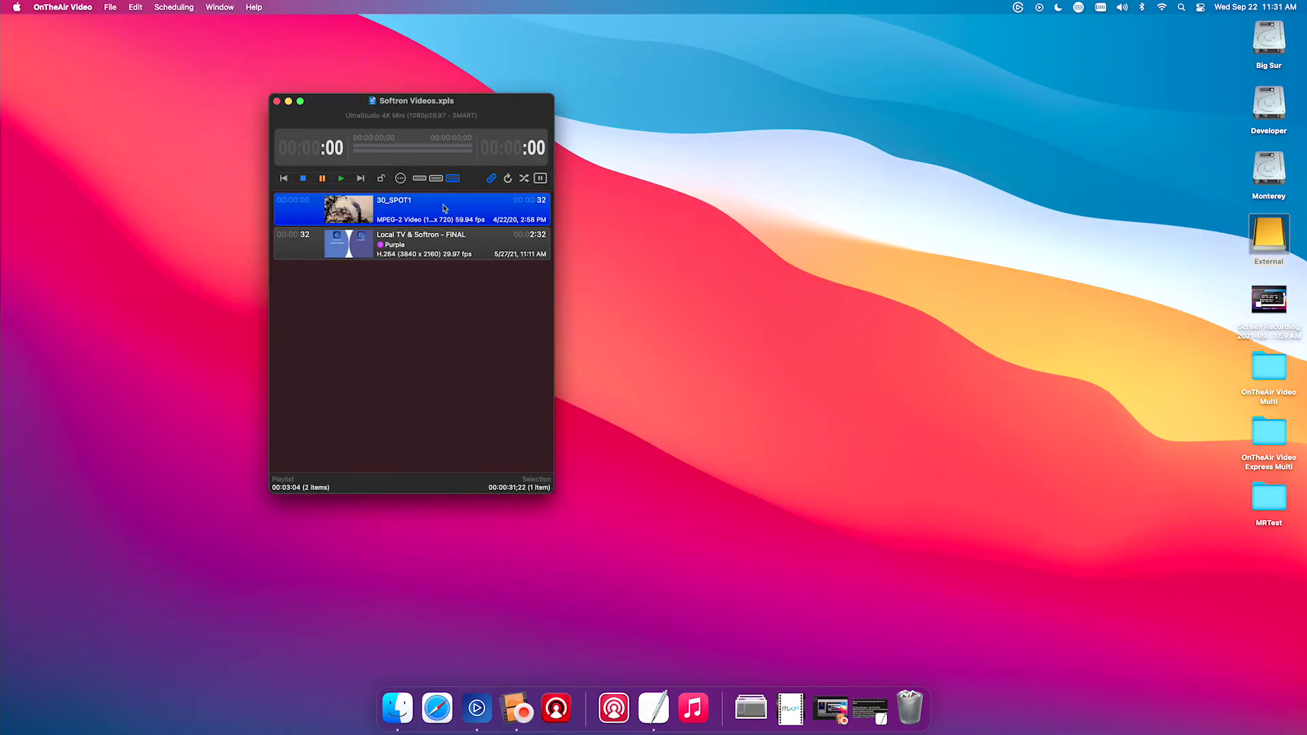
Step: Start playback and open the Transition Editor from the Clip Inspector's Start Transition list
left_click(343, 181)
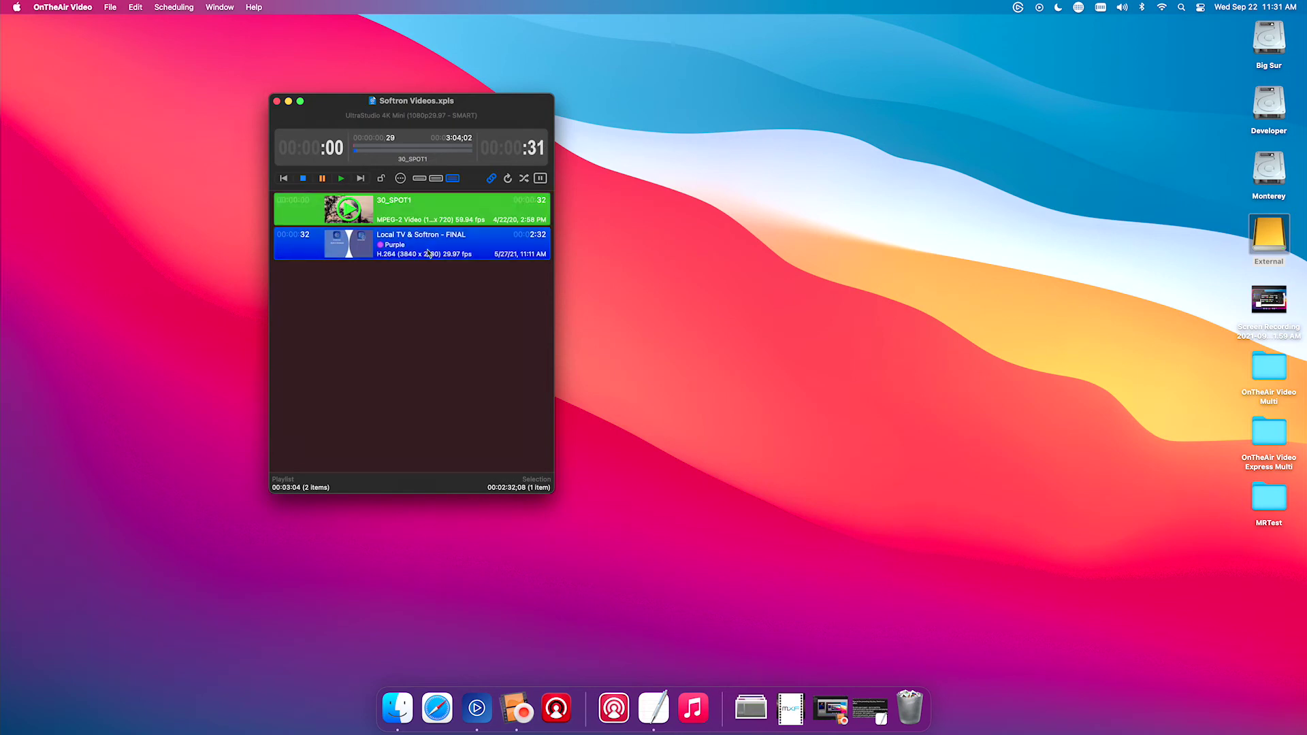
key("super+i")
left_click(659, 365)
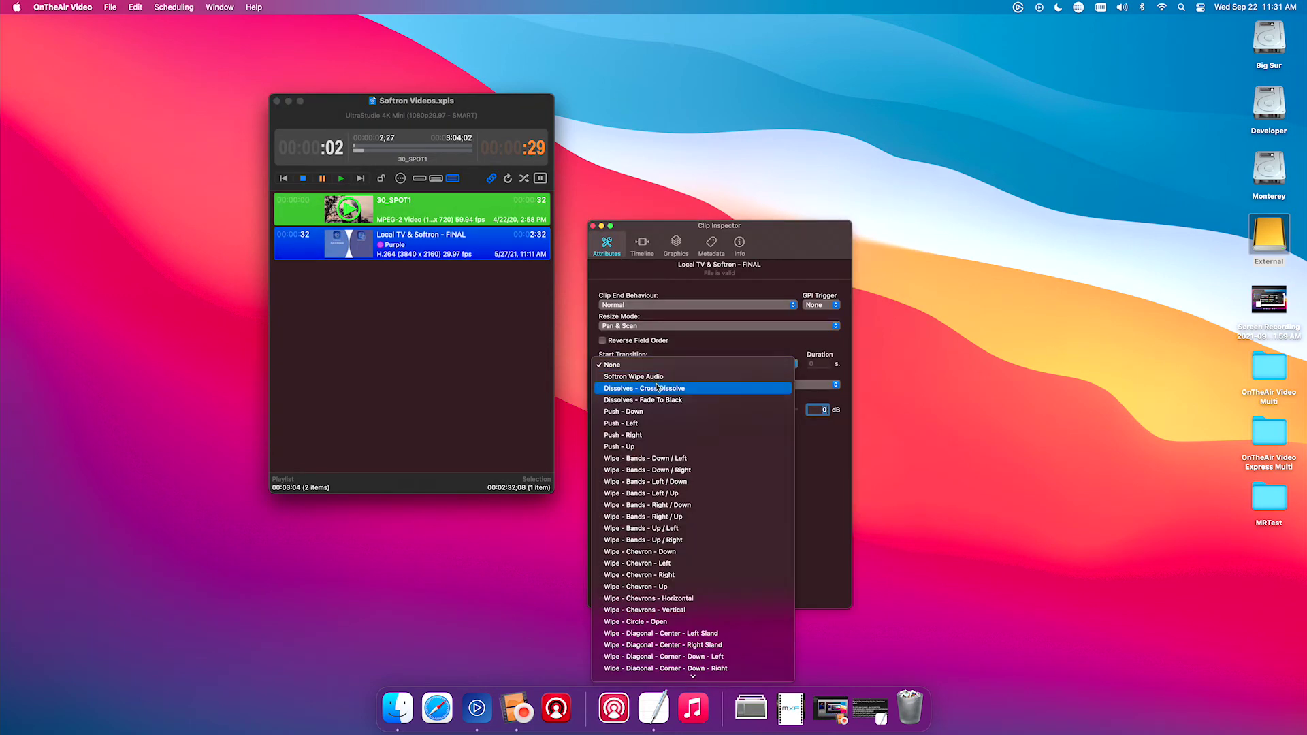
left_click(639, 674)
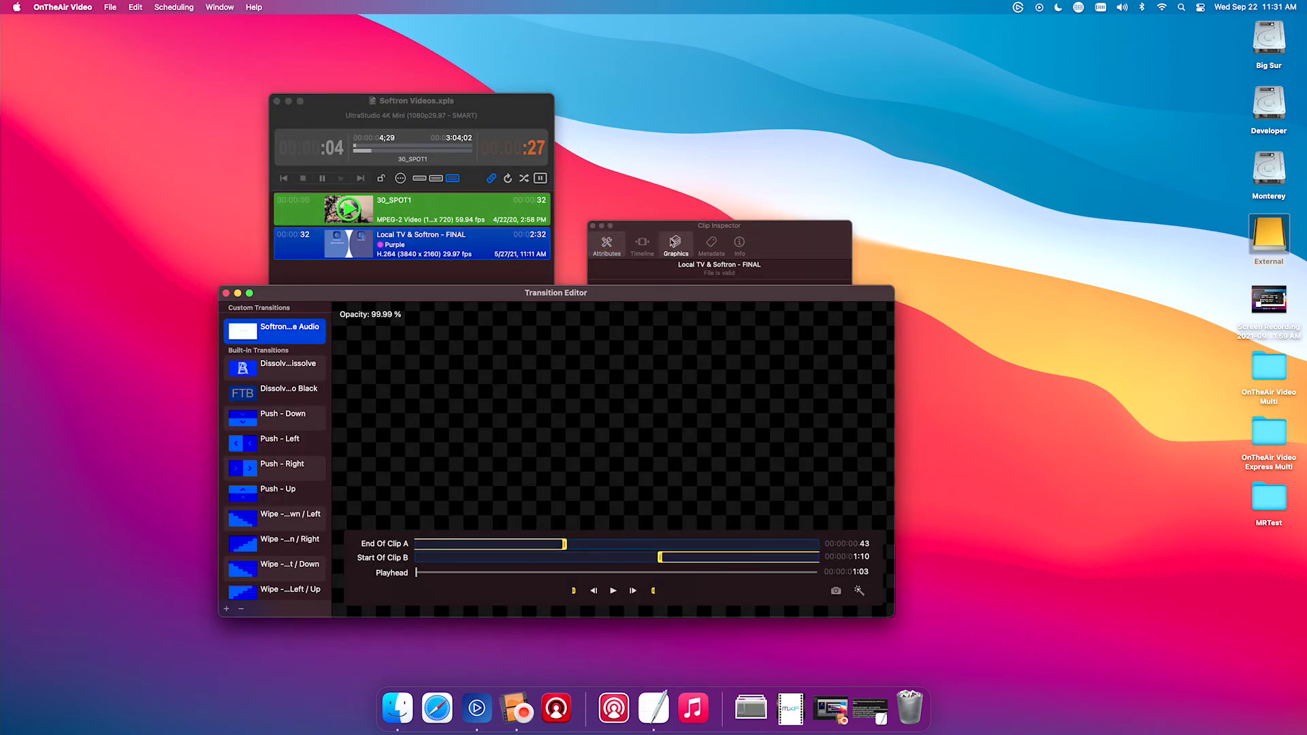
Step: Import GOVT Council Wipe.mov as a custom transition and replay its preview
left_click(227, 610)
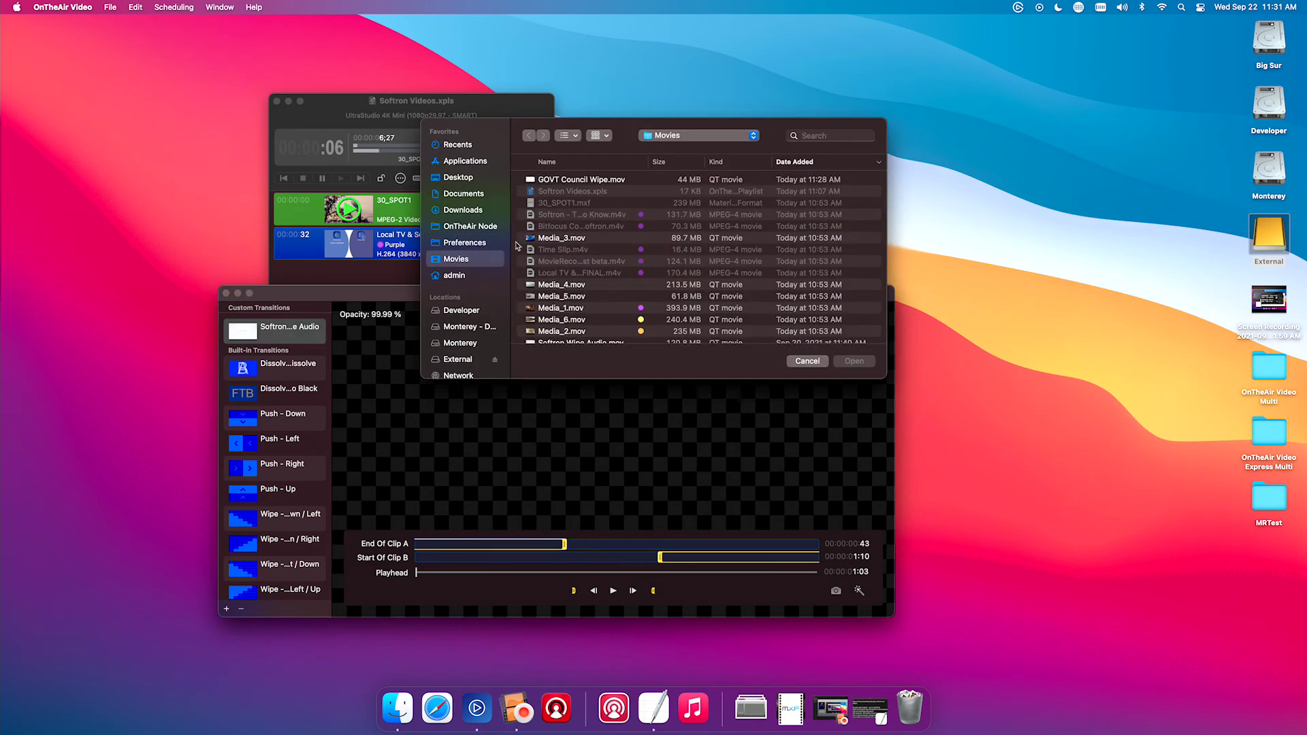
left_click(589, 181)
left_click(854, 362)
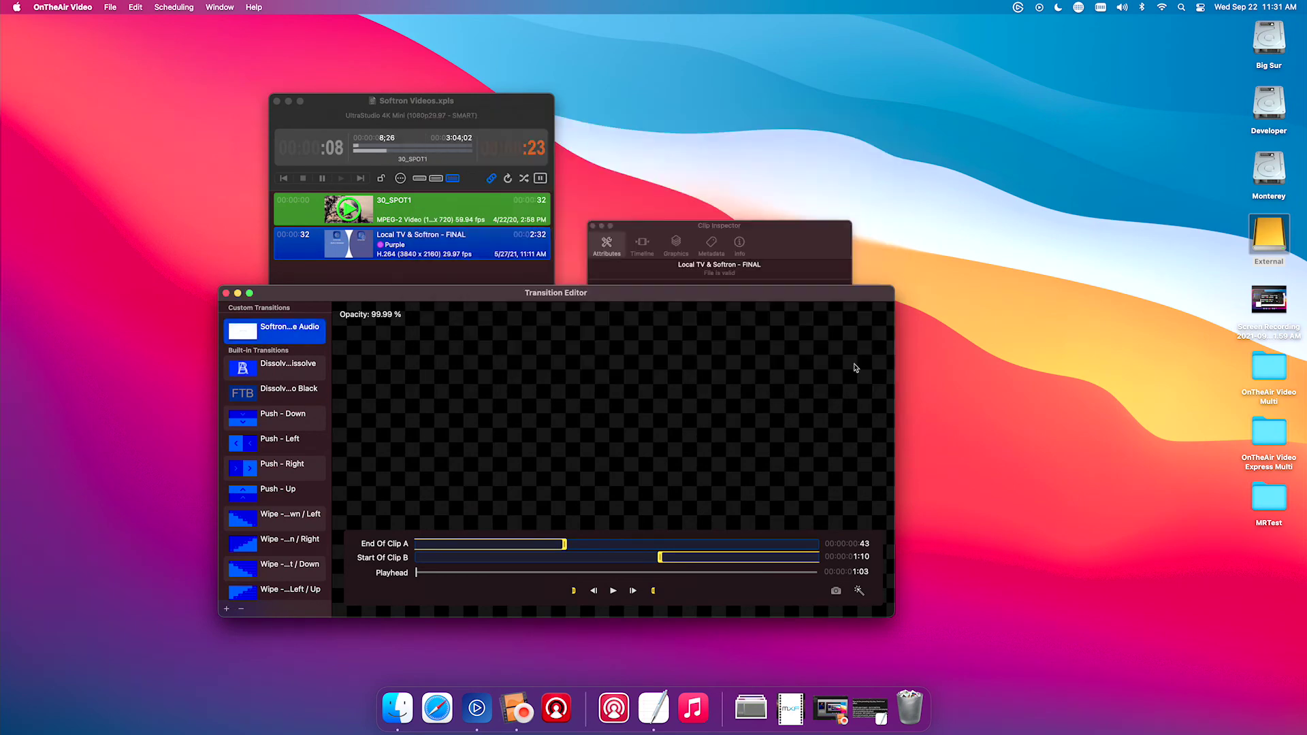
left_click(608, 591)
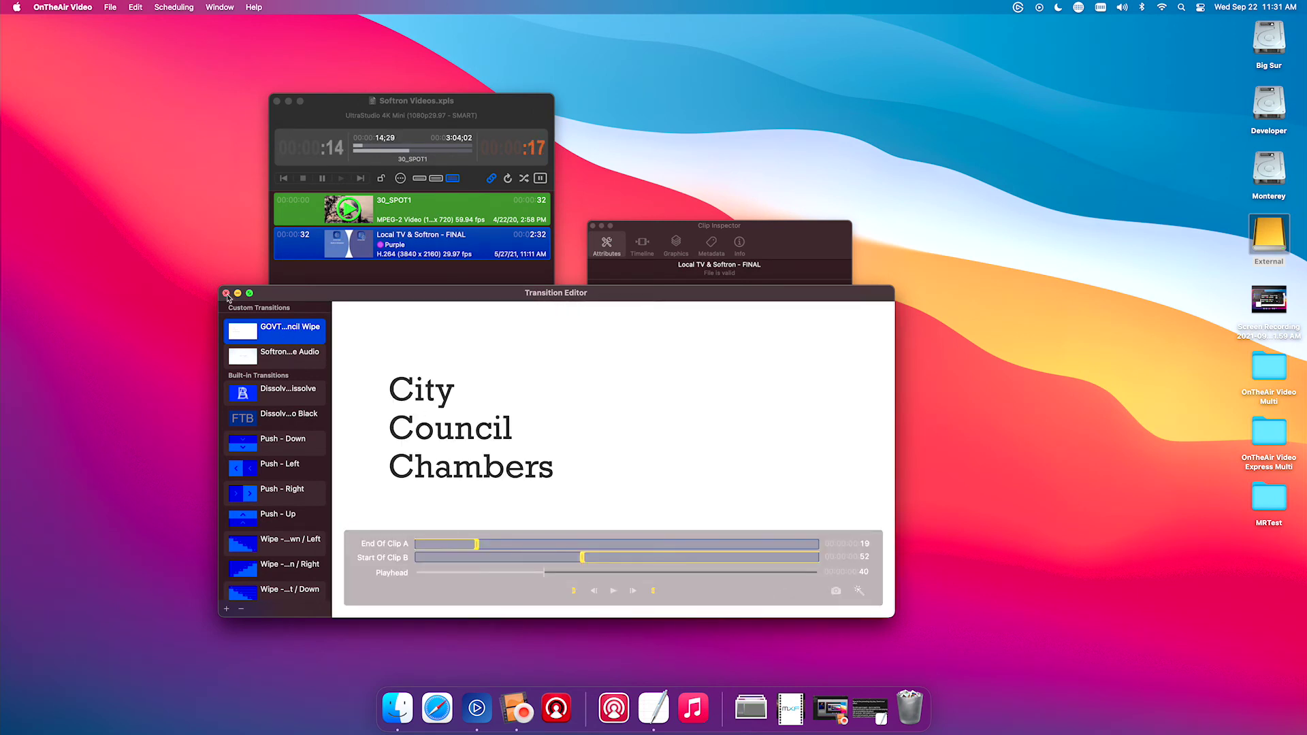
Step: Close the Transition Editor and set the clip's Start Transition to GOVT Council Wipe
left_click(226, 294)
left_click(658, 364)
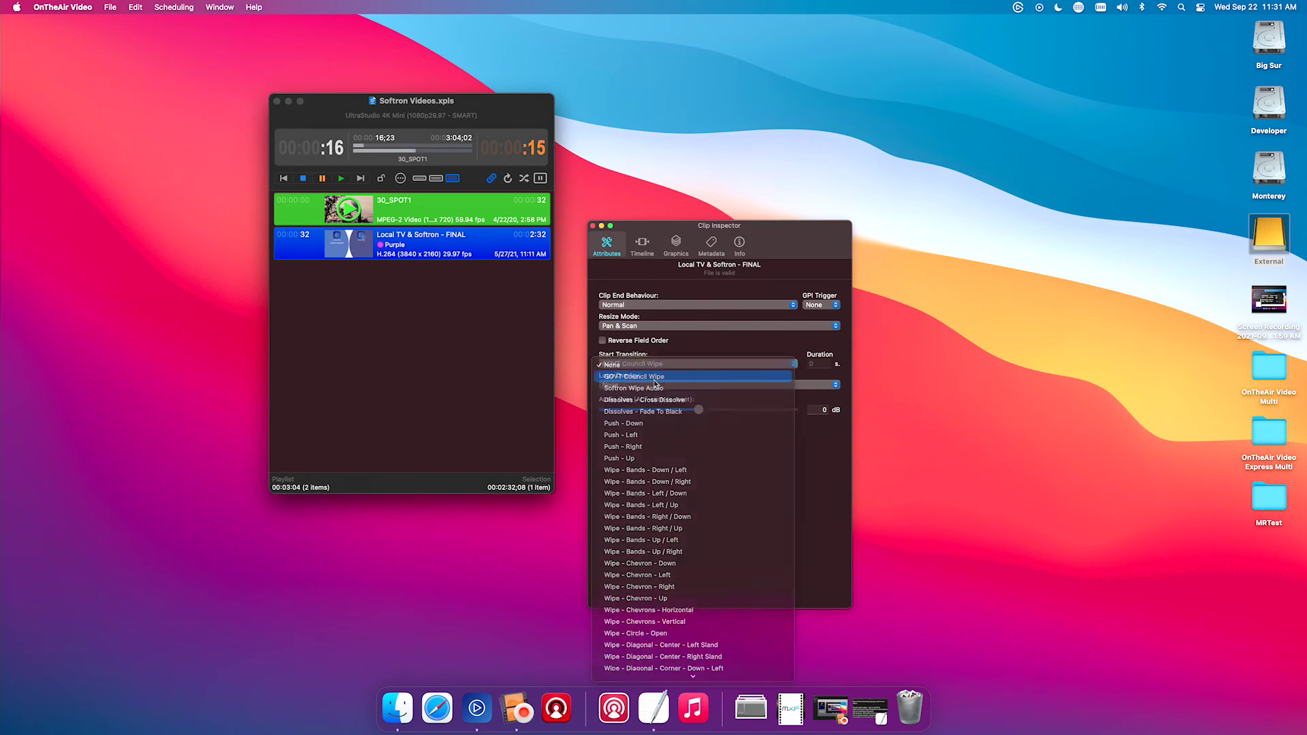
left_click(657, 377)
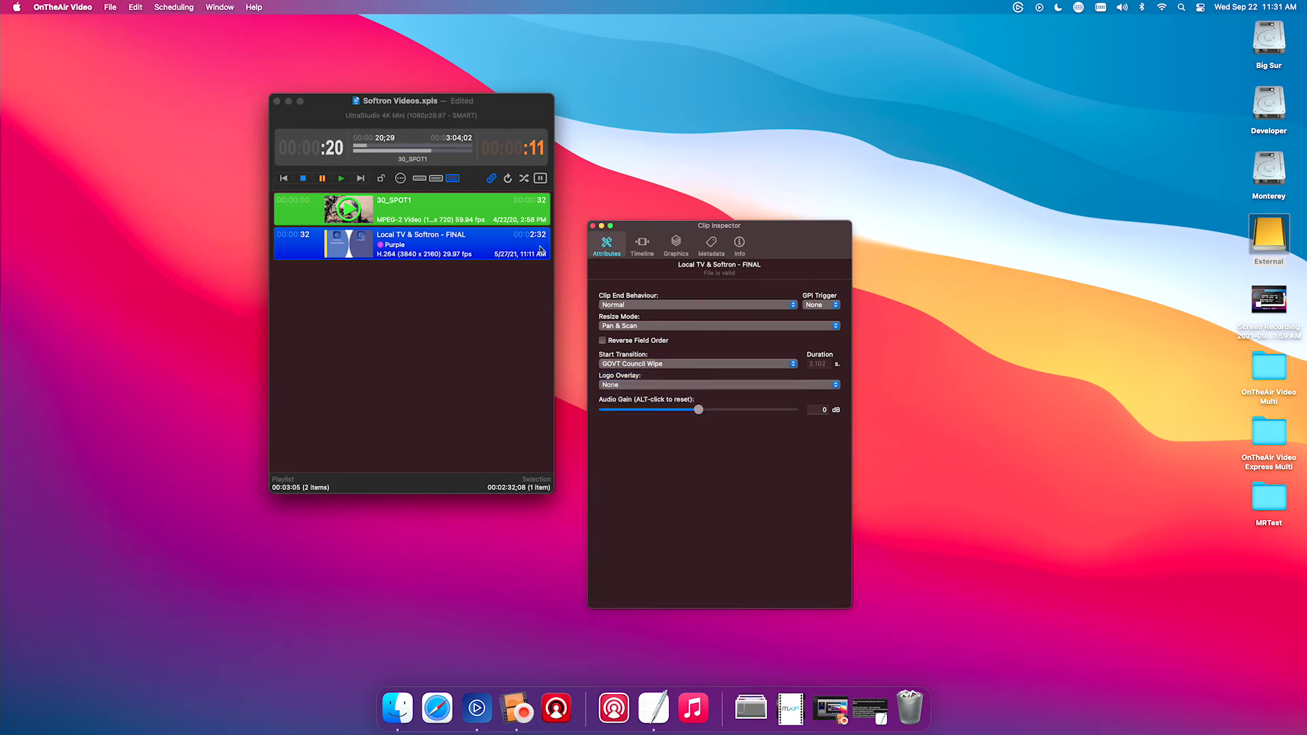
Step: Show the Output Preview window moved up and right, with the Clip Inspector closed
key("super+shift+p")
left_click_drag(797, 139, 820, 110)
key("super+i")
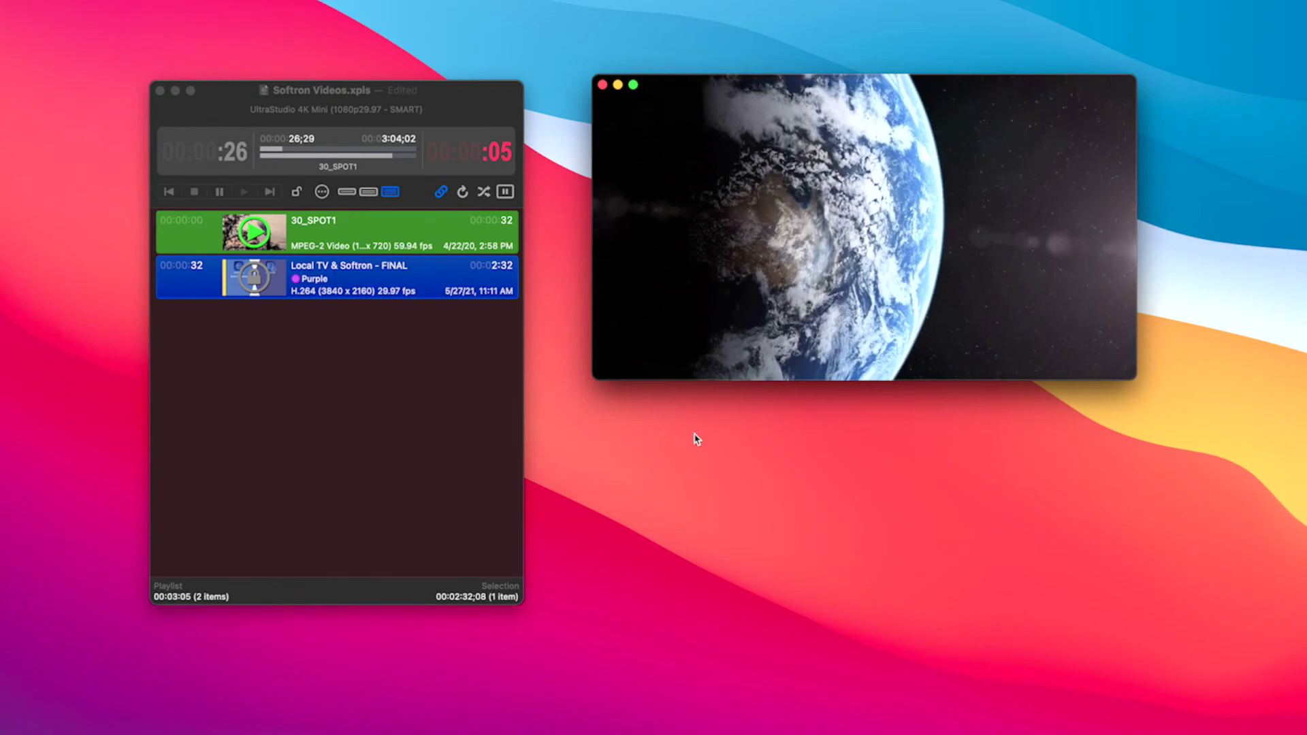
mouse_move(924, 268)
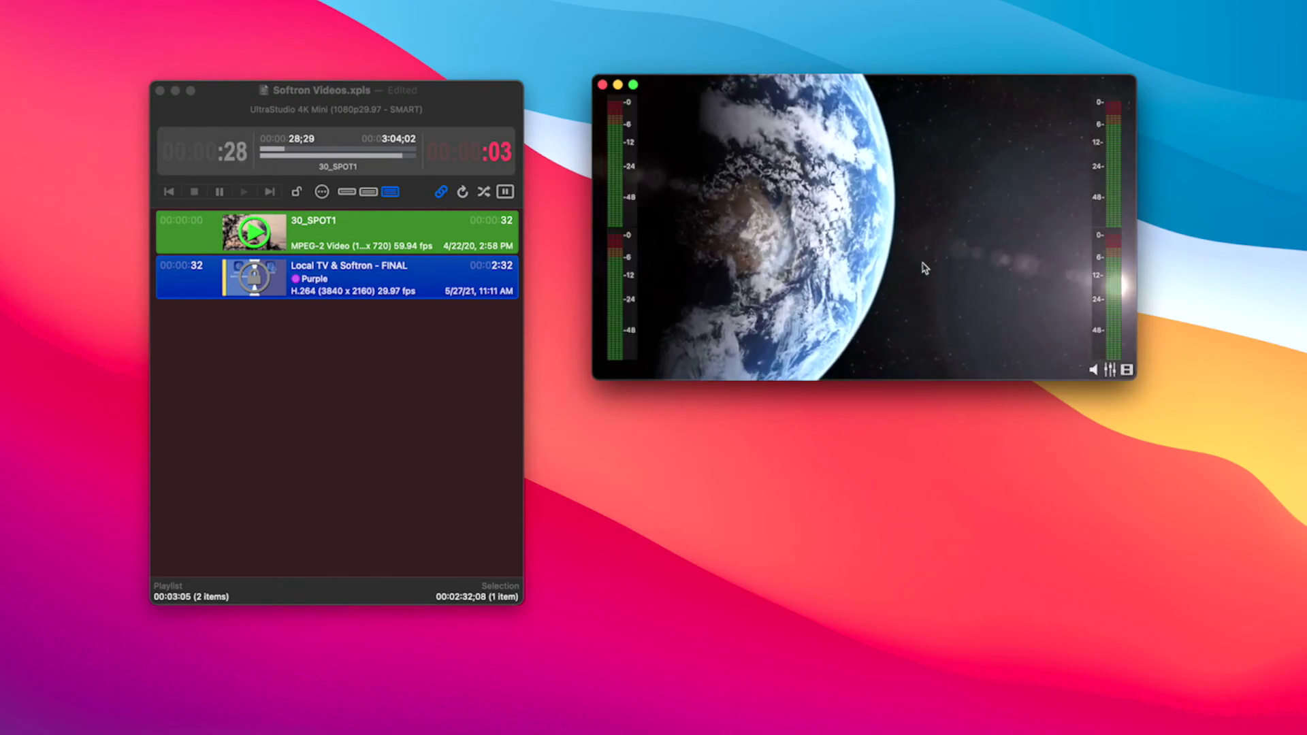